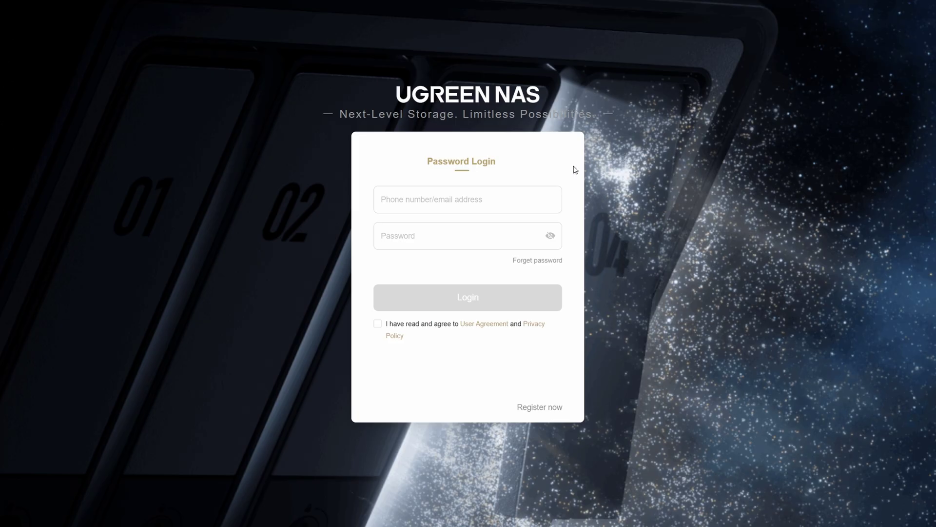
{"action": "left_click", "coordinate": [382, 199]}
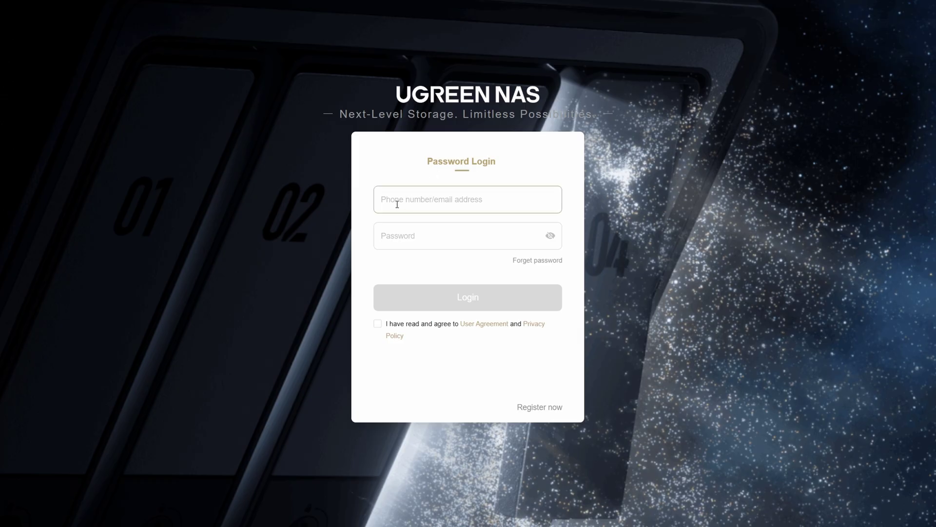
{"action": "left_click", "coordinate": [429, 227]}
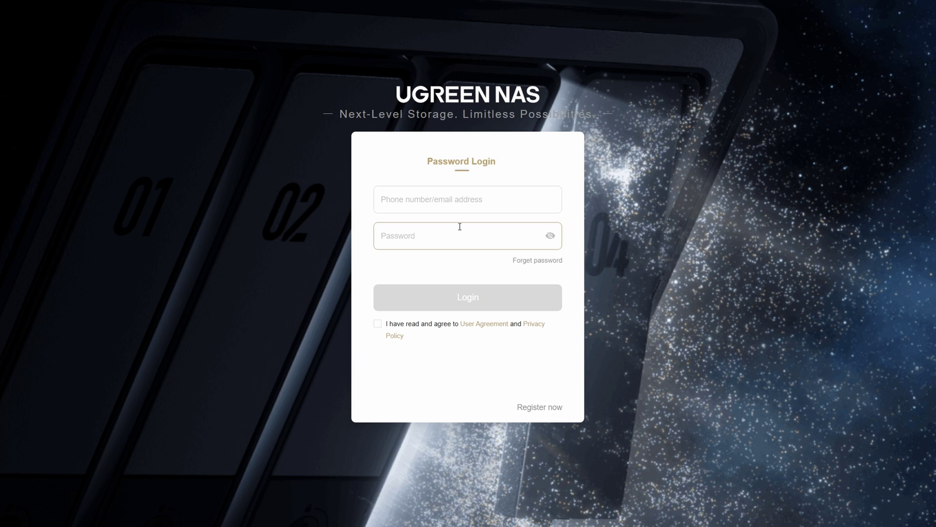
{"action": "left_click", "coordinate": [499, 201]}
{"action": "left_click", "coordinate": [509, 163]}
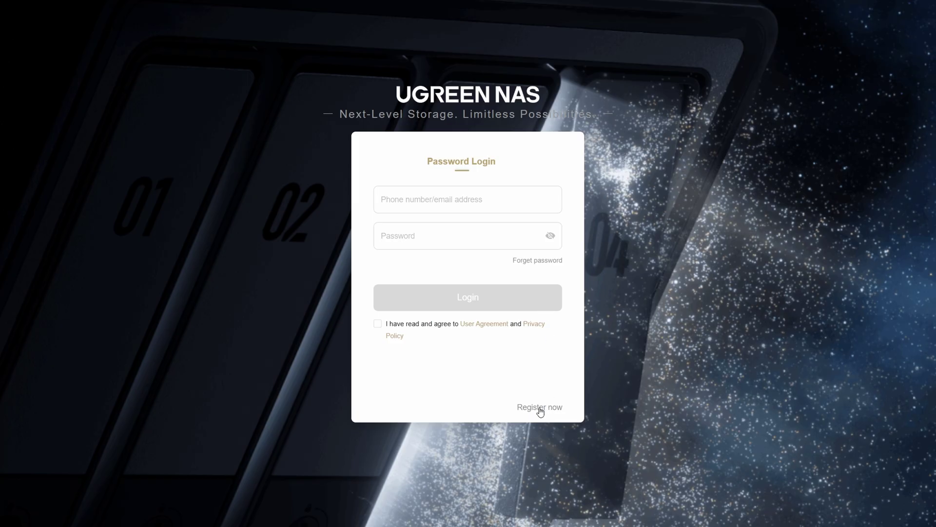
{"action": "left_click", "coordinate": [540, 407]}
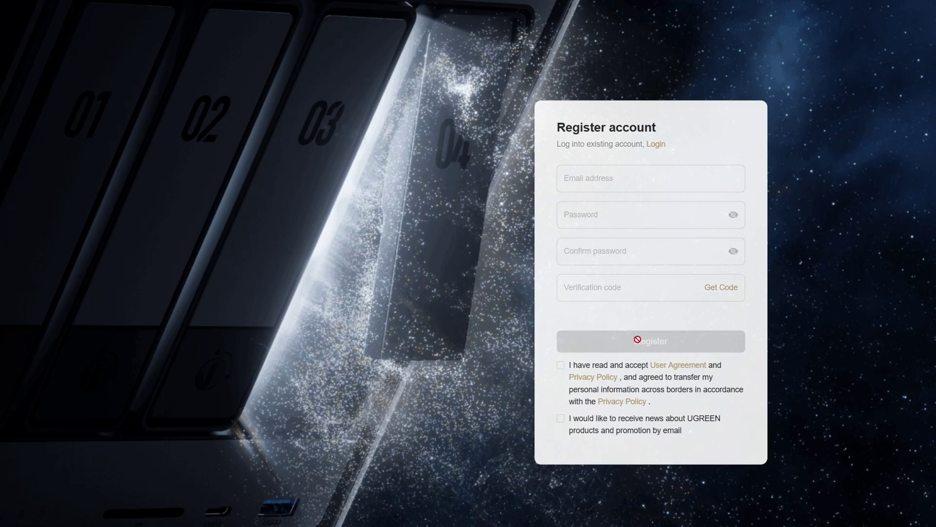
{"action": "left_click", "coordinate": [560, 368]}
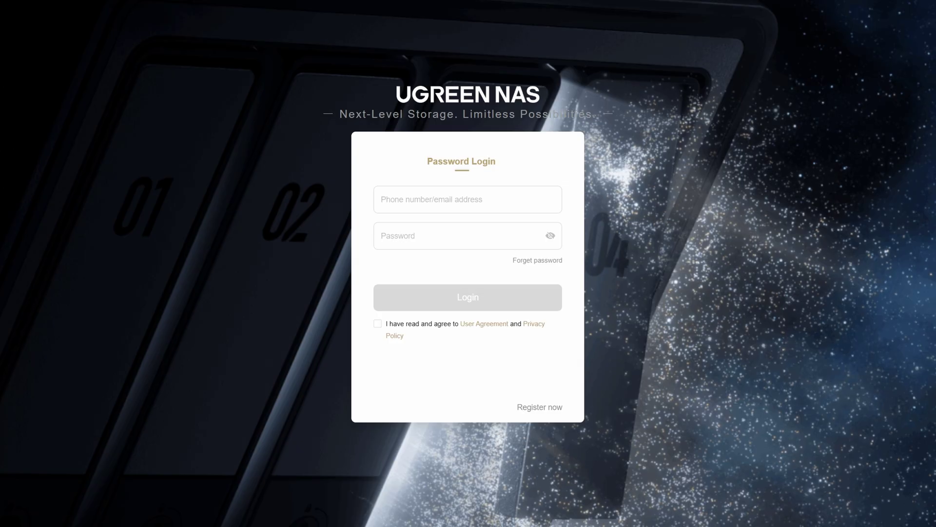
Sign in to UGREEN Cloud with the account email and password, accepting the user agreement
{"action": "left_click", "coordinate": [480, 200]}
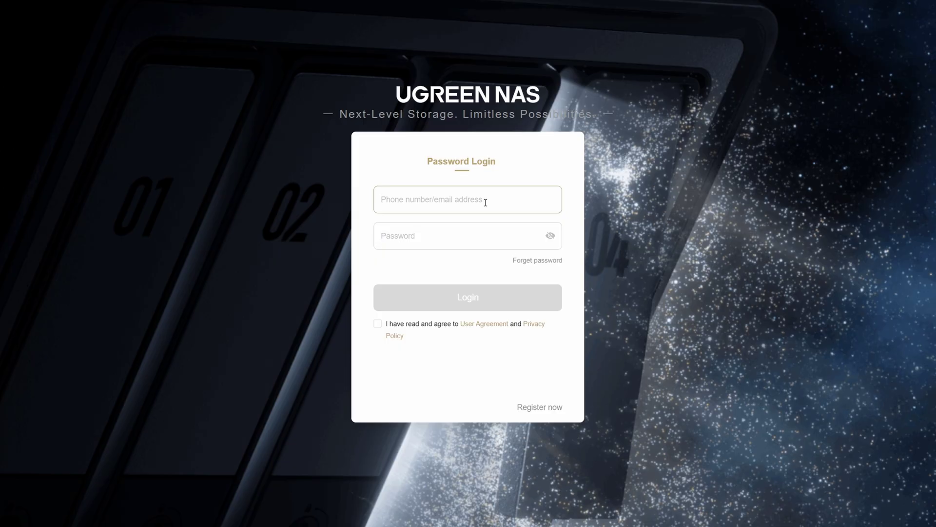
{"action": "key", "text": "ctrl+v"}
{"action": "key", "text": "Tab"}
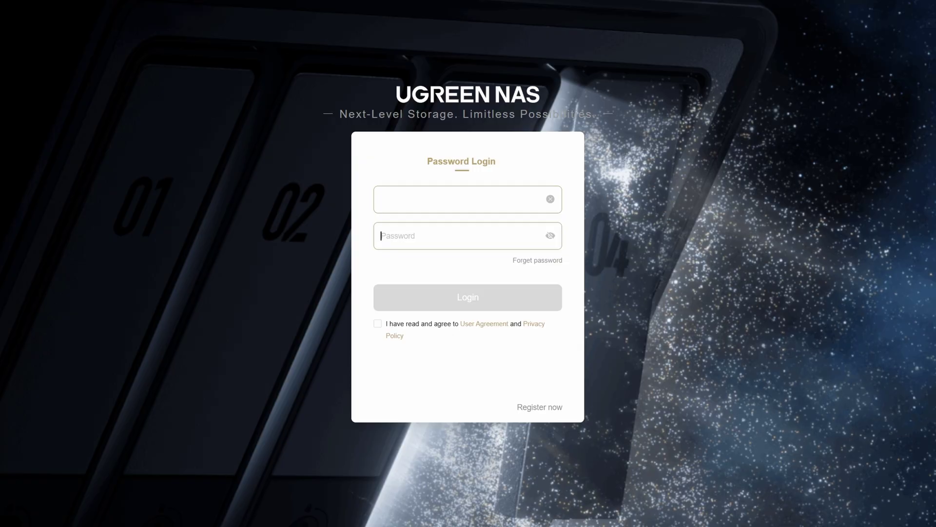
{"action": "key", "text": "Return"}
{"action": "left_click", "coordinate": [538, 317]}
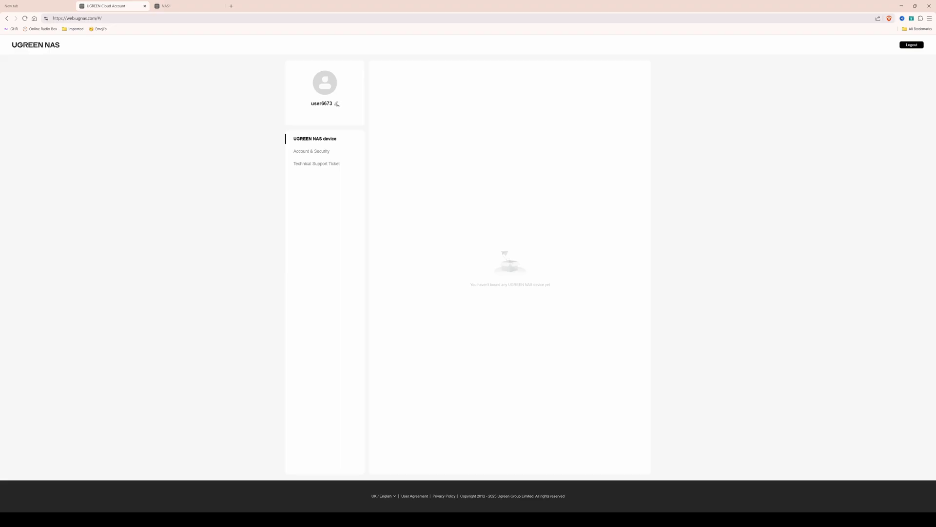
Rename the cloud account's display name to 'Test' and view the Account & Security page
{"action": "left_click", "coordinate": [337, 104]}
{"action": "double_click", "coordinate": [328, 103]}
{"action": "left_click", "coordinate": [380, 110]}
{"action": "left_click", "coordinate": [337, 104]}
{"action": "double_click", "coordinate": [329, 103]}
{"action": "type", "text": "Test"}
{"action": "key", "text": "Return"}
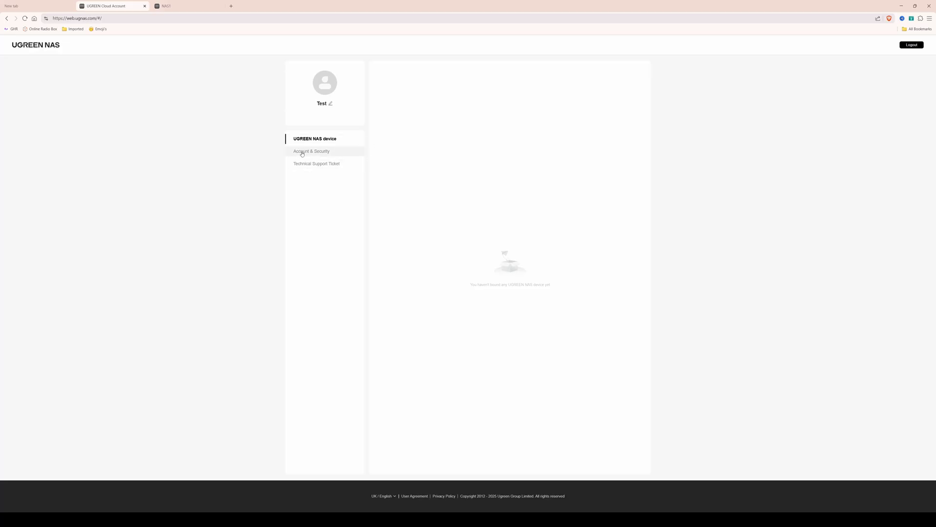
{"action": "left_click", "coordinate": [307, 153]}
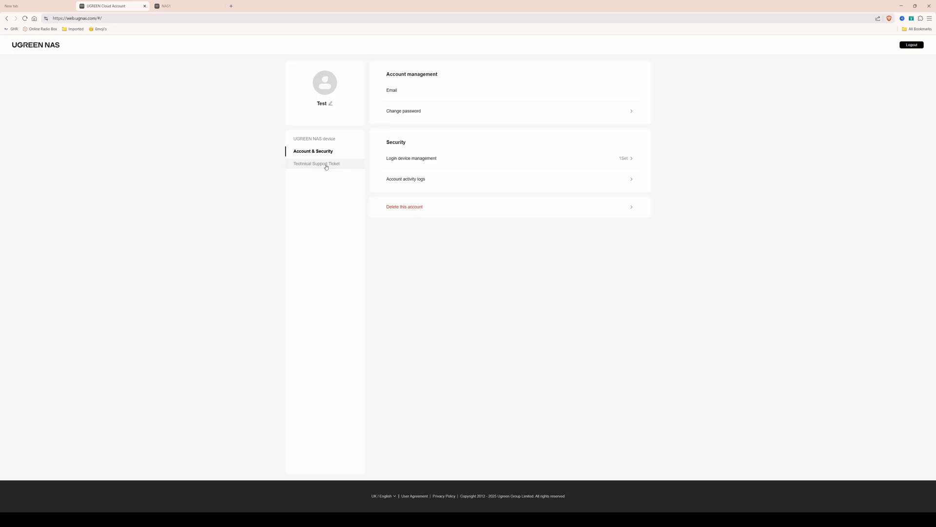
Confirm no NAS is bound in the UGREEN NAS device list, then return to the NAS1 desktop
{"action": "left_click", "coordinate": [318, 140]}
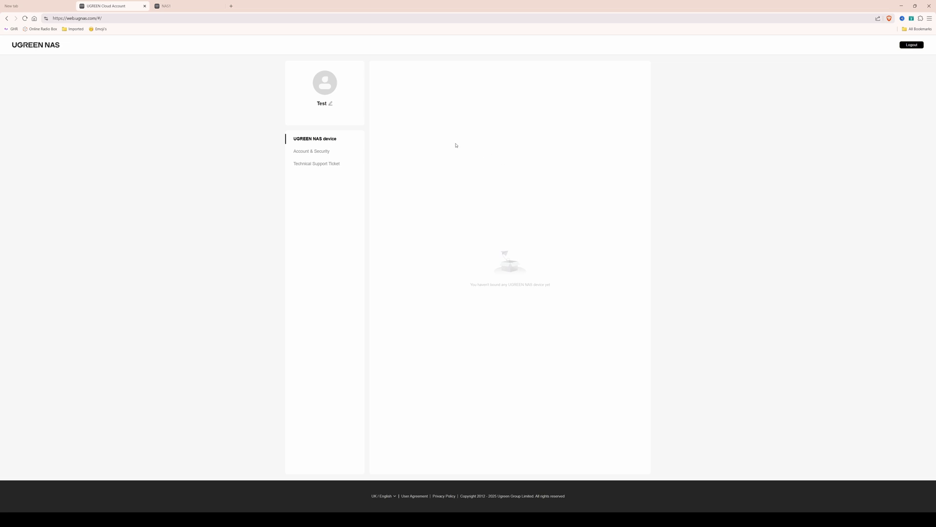
{"action": "left_click", "coordinate": [190, 8]}
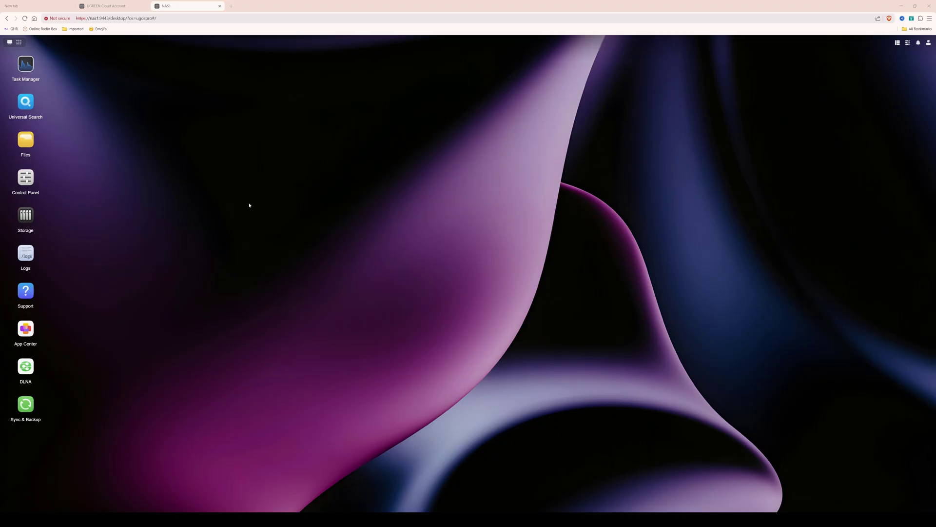
{"action": "left_click", "coordinate": [110, 5]}
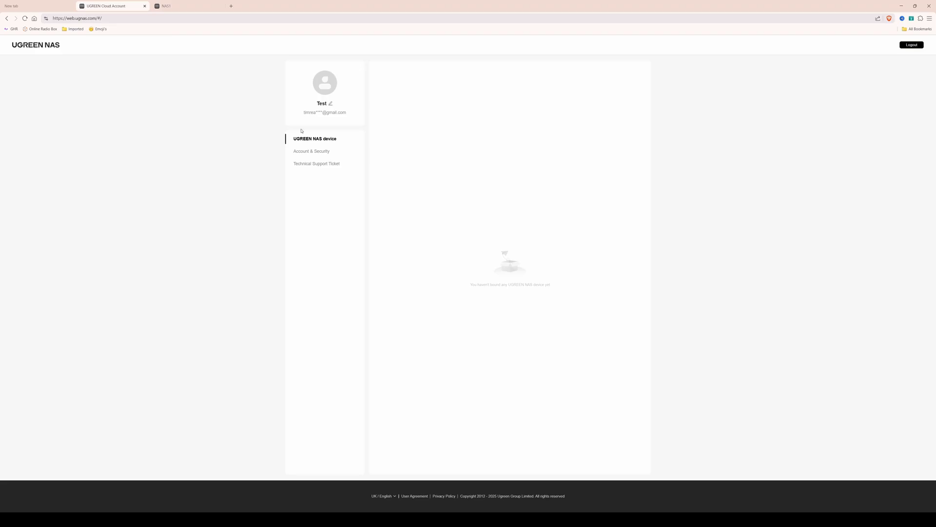
{"action": "left_click", "coordinate": [195, 7]}
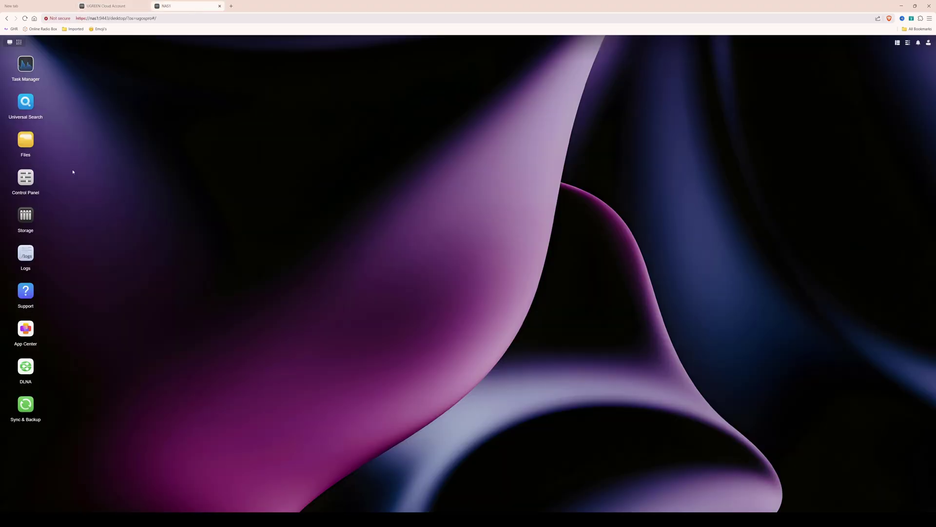
{"action": "left_click", "coordinate": [27, 179]}
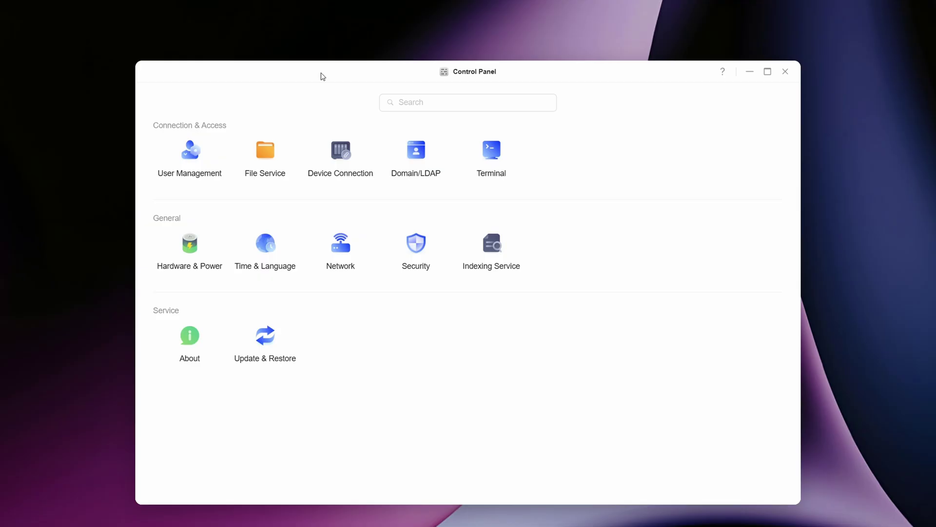
Open Device Connection in the Control Panel to show device name nas1
{"action": "left_click", "coordinate": [341, 153]}
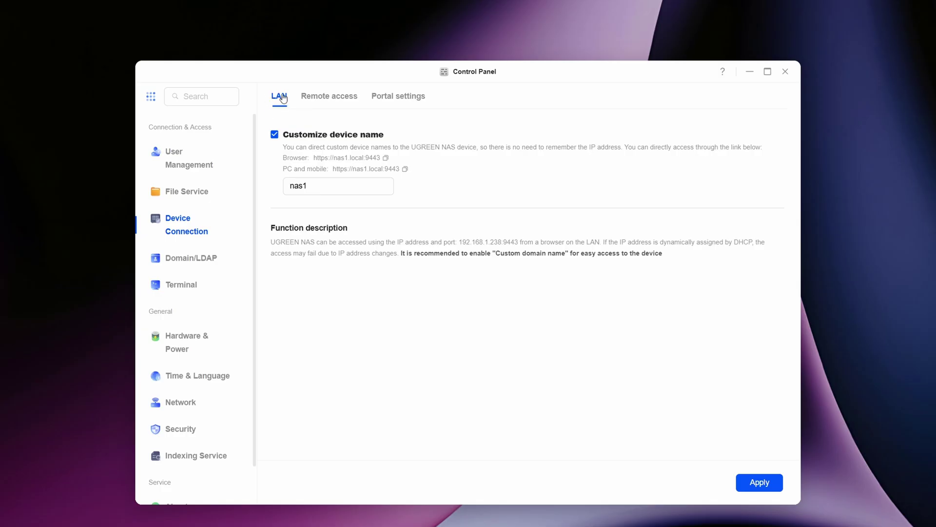
Tick UGREENlink remote access on the Remote access tab
{"action": "left_click", "coordinate": [327, 100]}
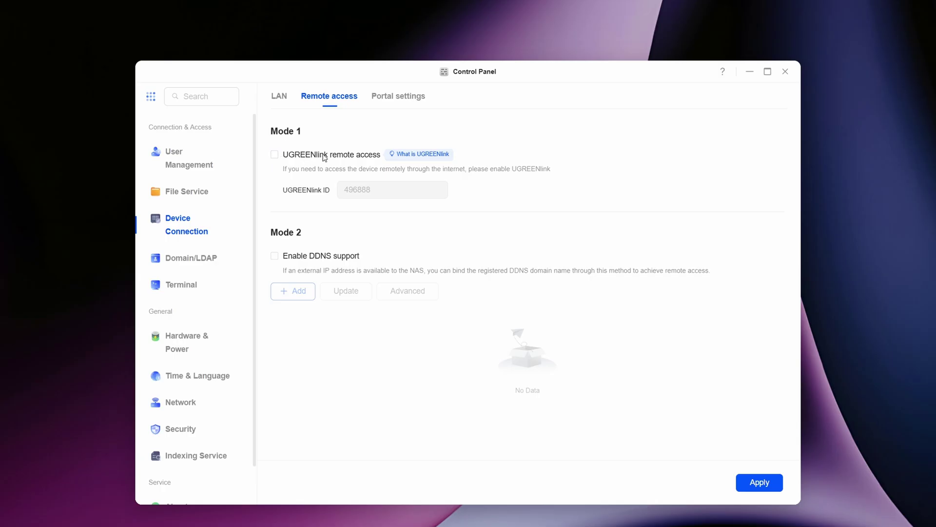
{"action": "left_click", "coordinate": [285, 156]}
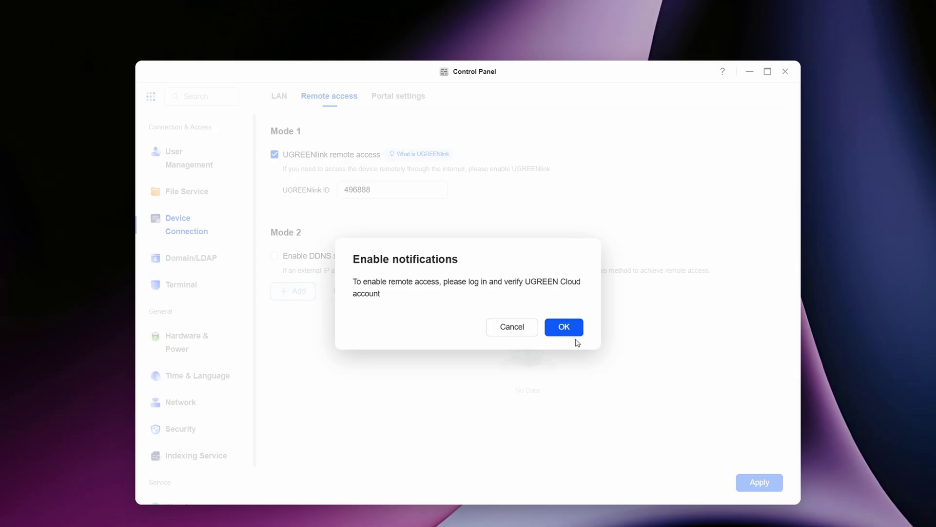
Log in to the UGREEN Cloud account, accept the agreement, and bind the NAS (UGREENlink ID 496888)
{"action": "left_click", "coordinate": [564, 328]}
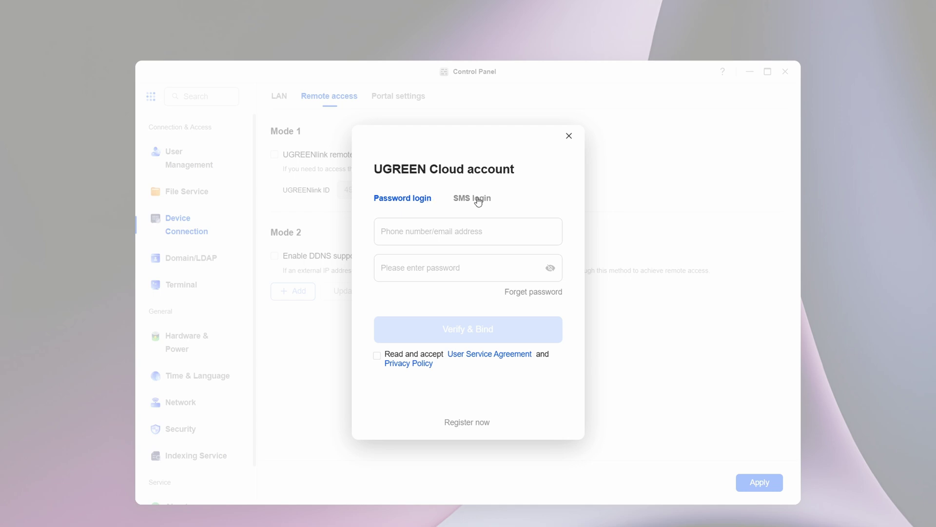
{"action": "left_click", "coordinate": [451, 230]}
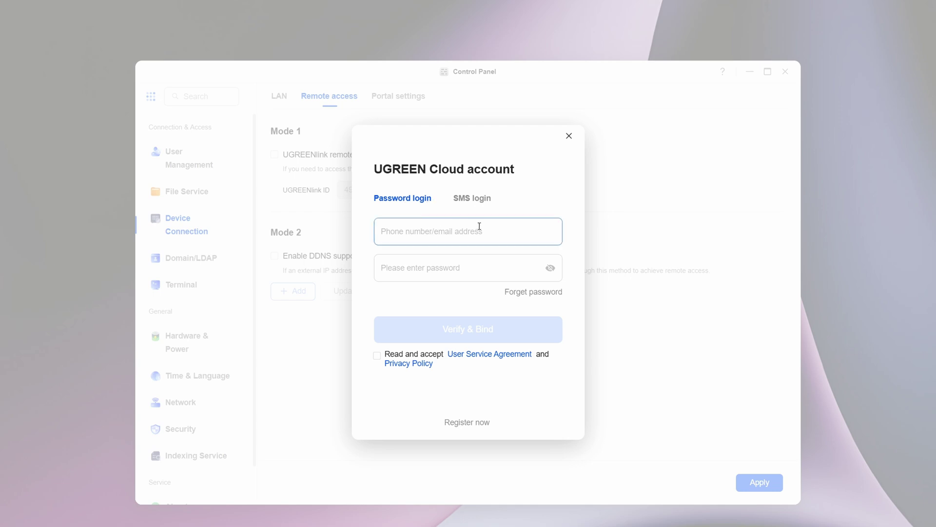
{"action": "left_click", "coordinate": [359, 129]}
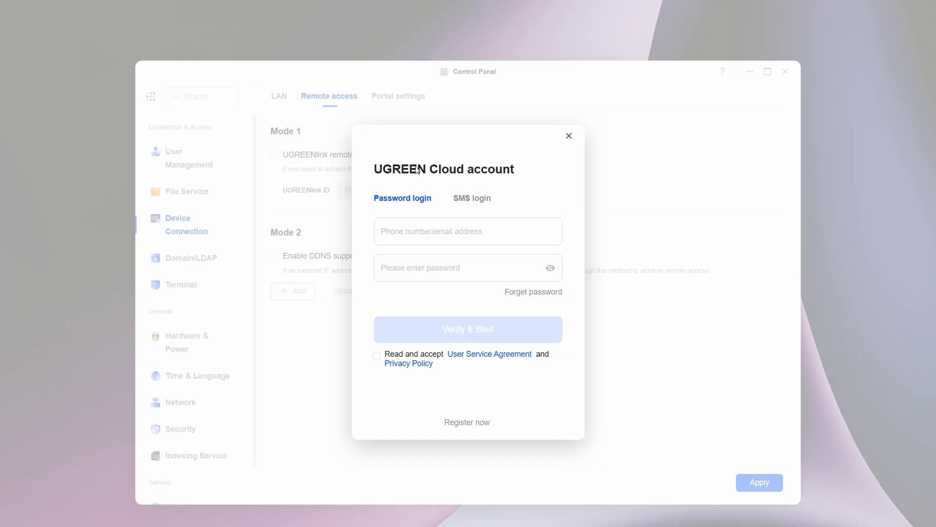
{"action": "left_click", "coordinate": [485, 235]}
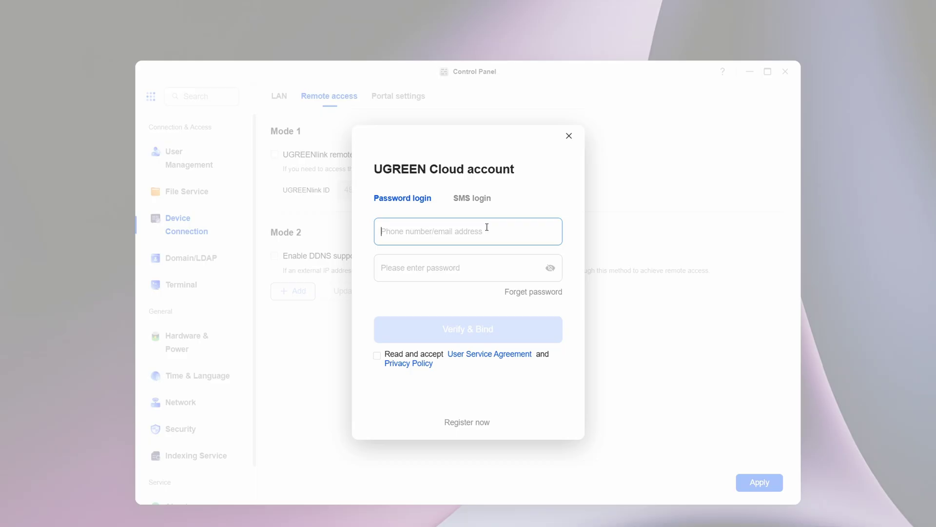
{"action": "key", "text": "ctrl+v"}
{"action": "key", "text": "Tab"}
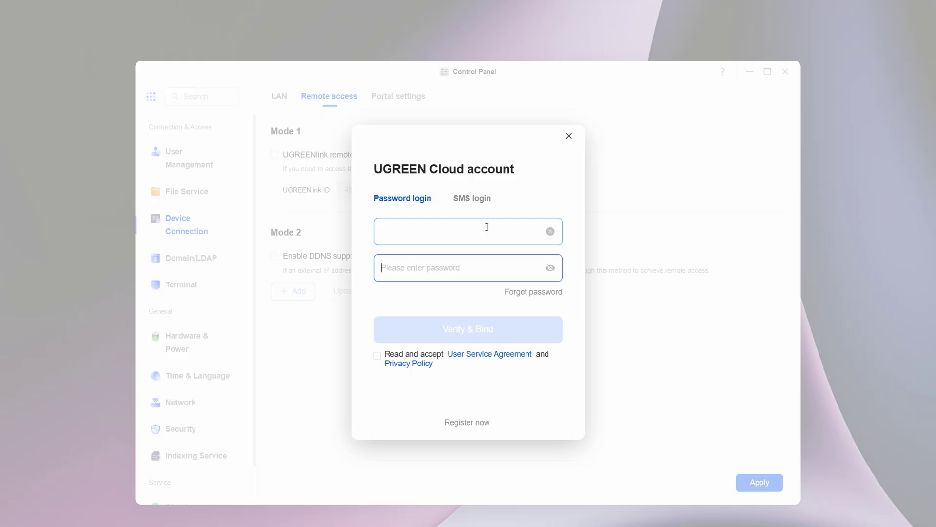
{"action": "key", "text": "ctrl+v"}
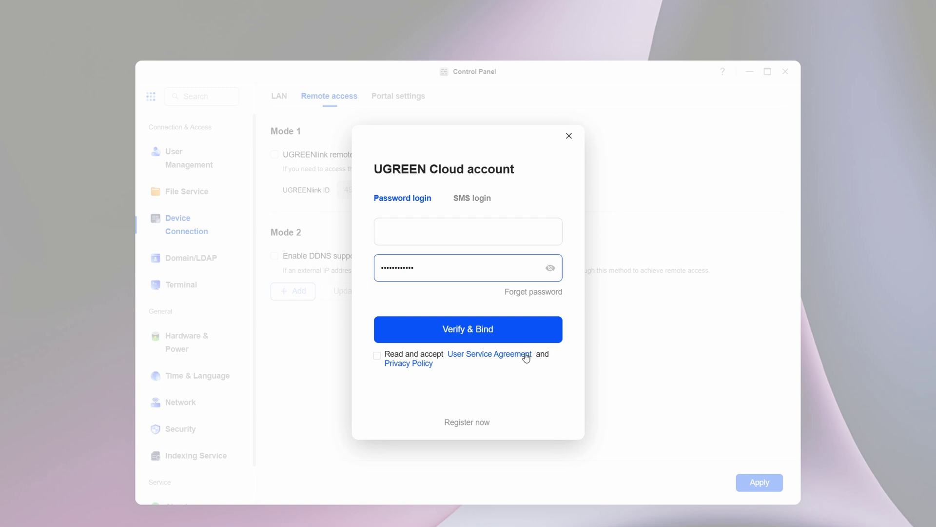
{"action": "left_click", "coordinate": [378, 358]}
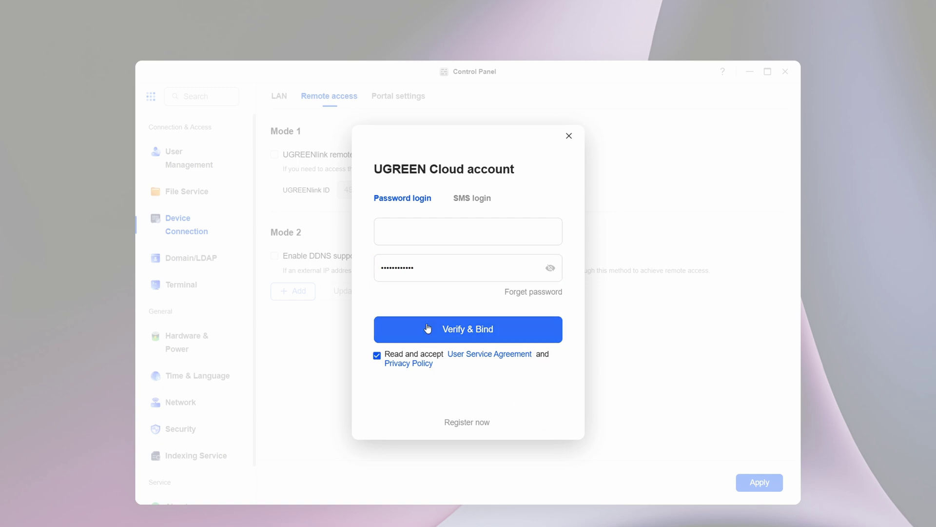
{"action": "left_click", "coordinate": [478, 330]}
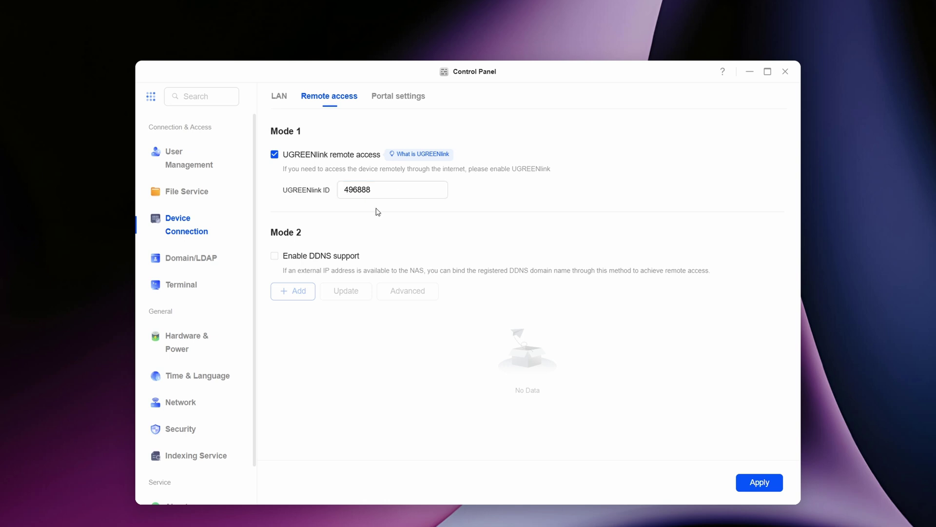
{"action": "left_click_drag", "start_coordinate": [390, 191], "coordinate": [336, 194]}
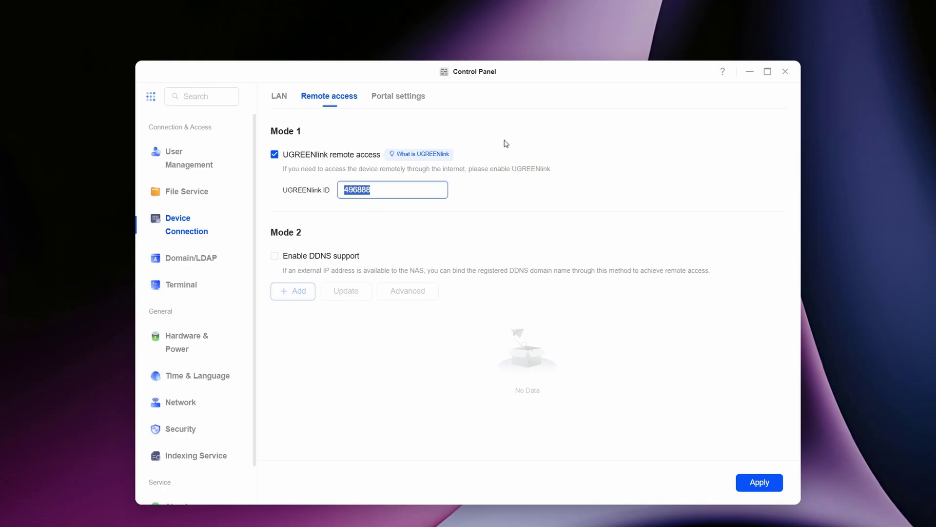
{"action": "left_click", "coordinate": [416, 184]}
{"action": "left_click", "coordinate": [765, 483]}
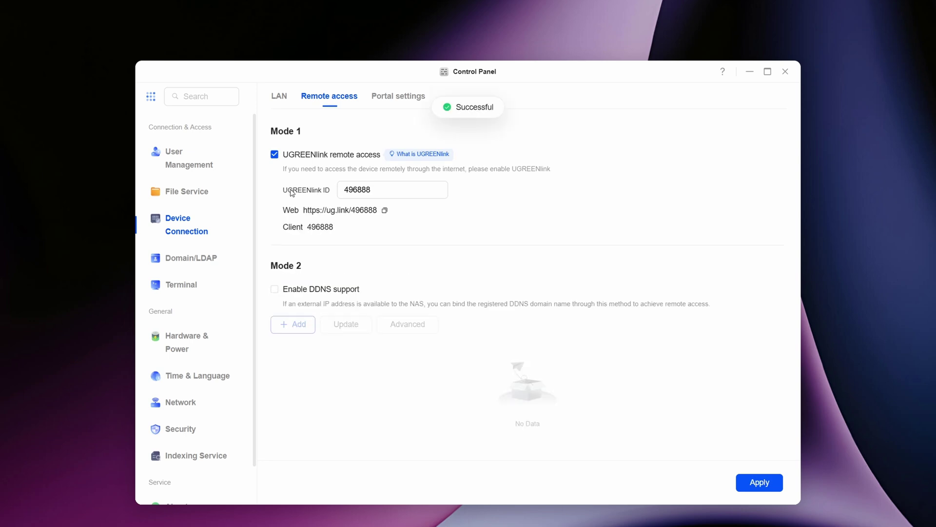
{"action": "left_click", "coordinate": [391, 190]}
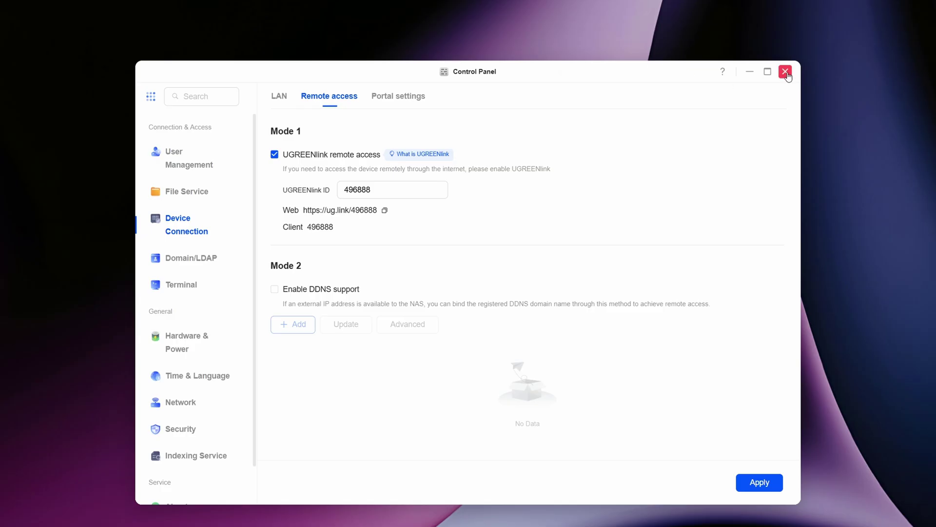
{"action": "left_click", "coordinate": [785, 73]}
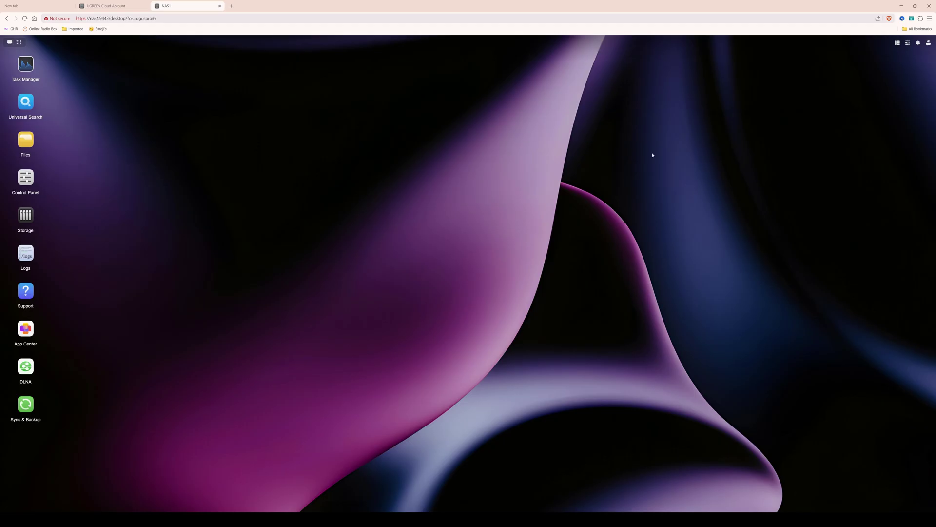
Log out of the NAS from the account menu and close its browser tab
{"action": "left_click", "coordinate": [928, 42]}
{"action": "left_click", "coordinate": [888, 132]}
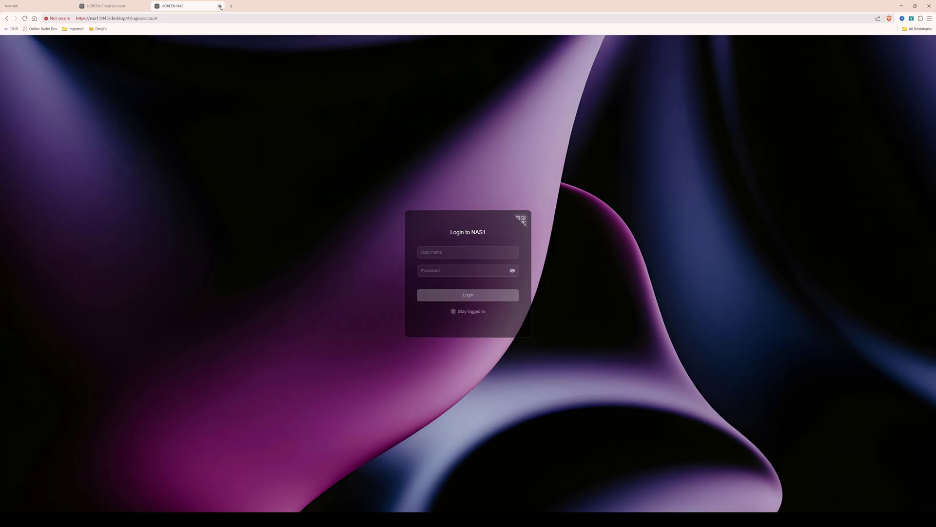
{"action": "left_click", "coordinate": [220, 7]}
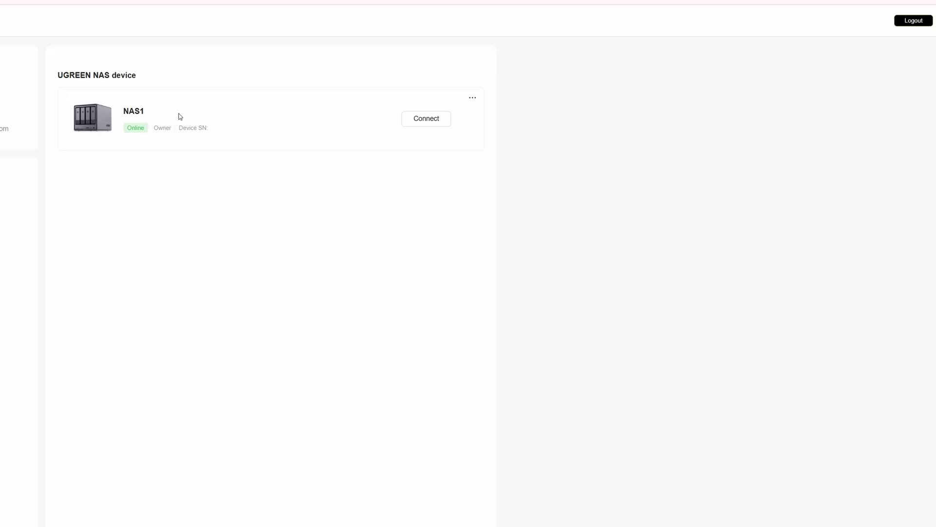
Log out of the UGREEN Cloud portal and load the NAS1 ug.link remote address
{"action": "left_click", "coordinate": [916, 22]}
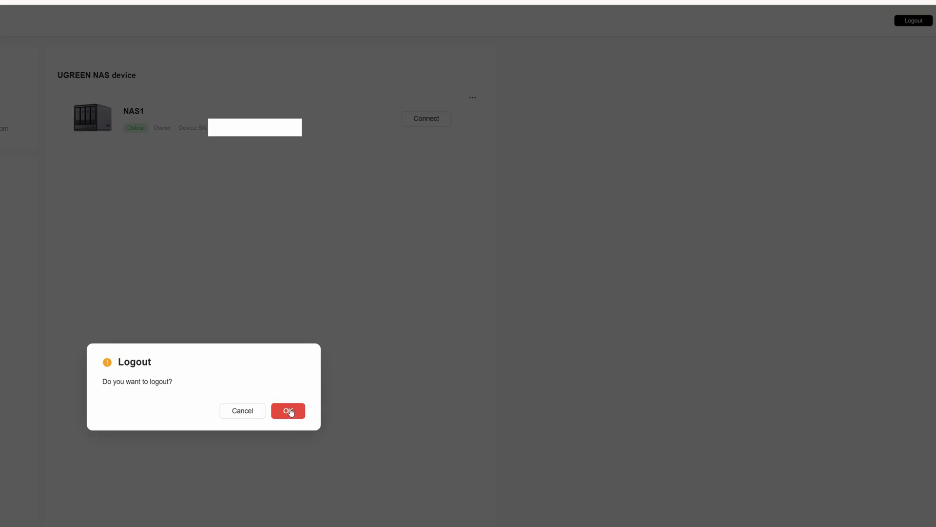
{"action": "left_click", "coordinate": [288, 411]}
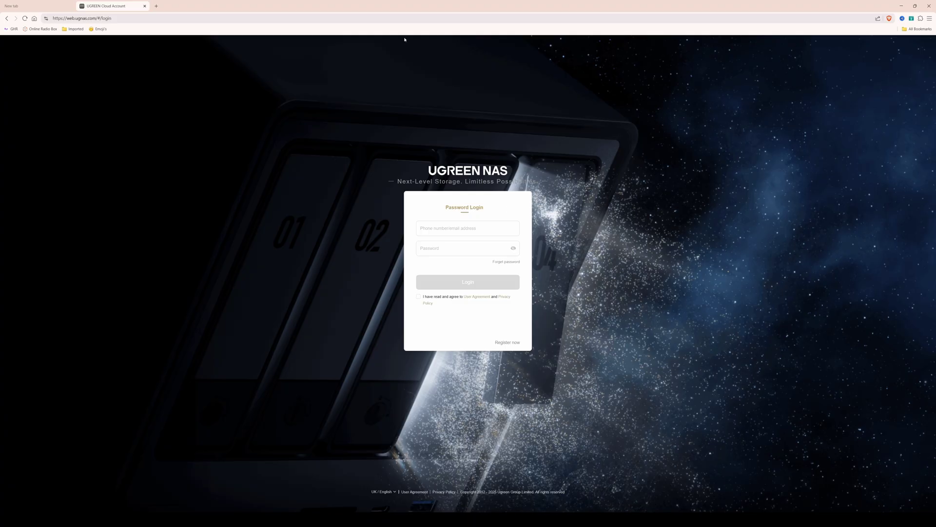
{"action": "left_click", "coordinate": [396, 16]}
{"action": "key", "text": "ctrl+v"}
{"action": "key", "text": "Return"}
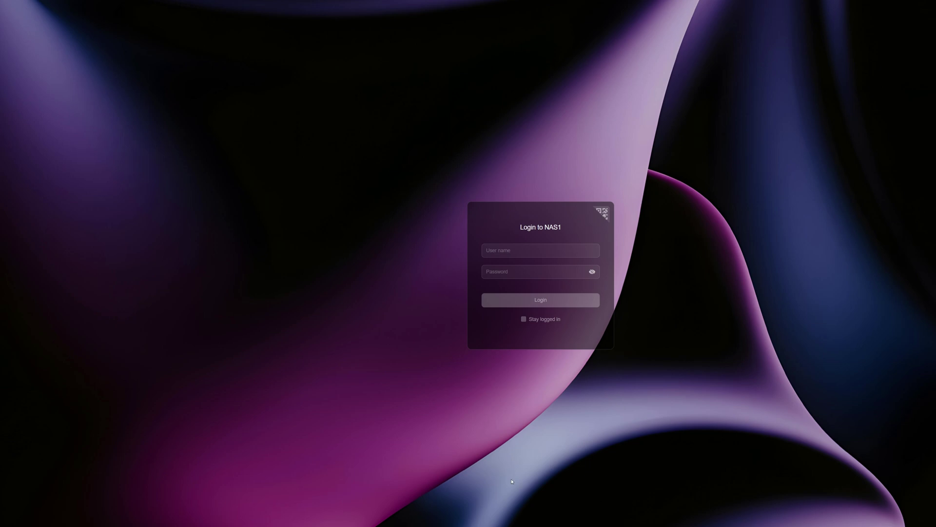
Submit the login credentials on the Login to NAS1 page
{"action": "key", "text": "Return"}
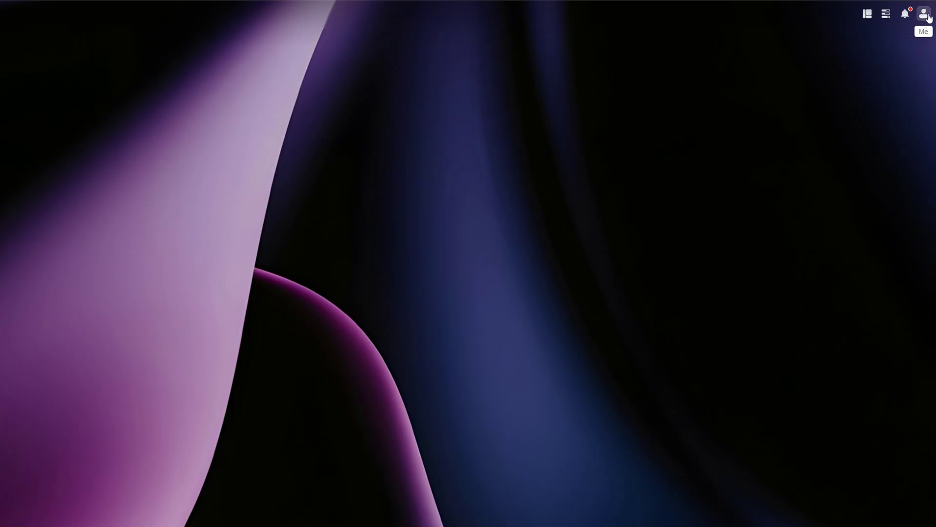
Check account security in the NAS account settings, leaving two-factor authentication off, then open Control Panel
{"action": "left_click", "coordinate": [924, 14]}
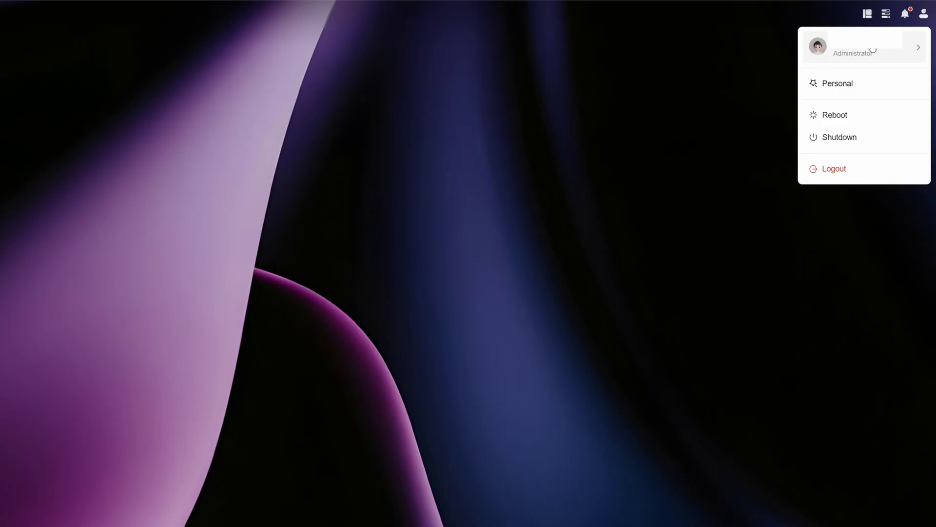
{"action": "left_click", "coordinate": [838, 52]}
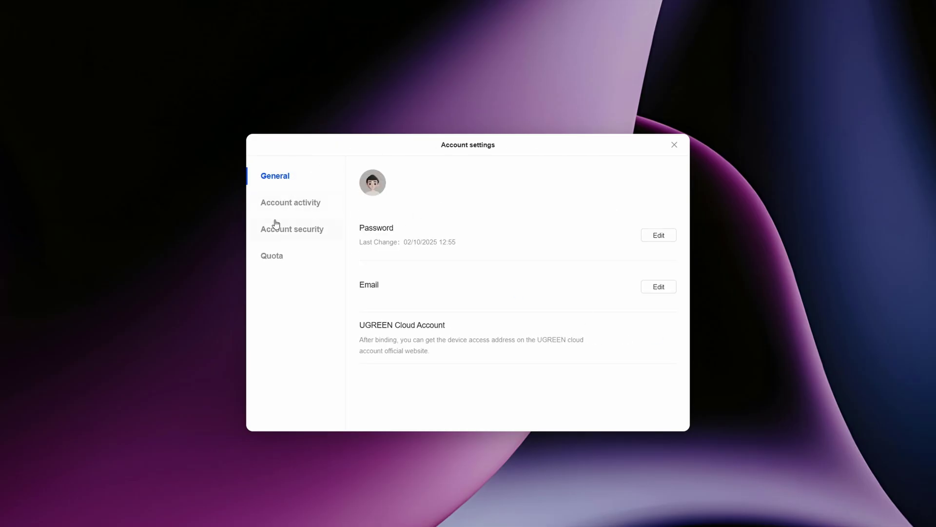
{"action": "left_click", "coordinate": [285, 236]}
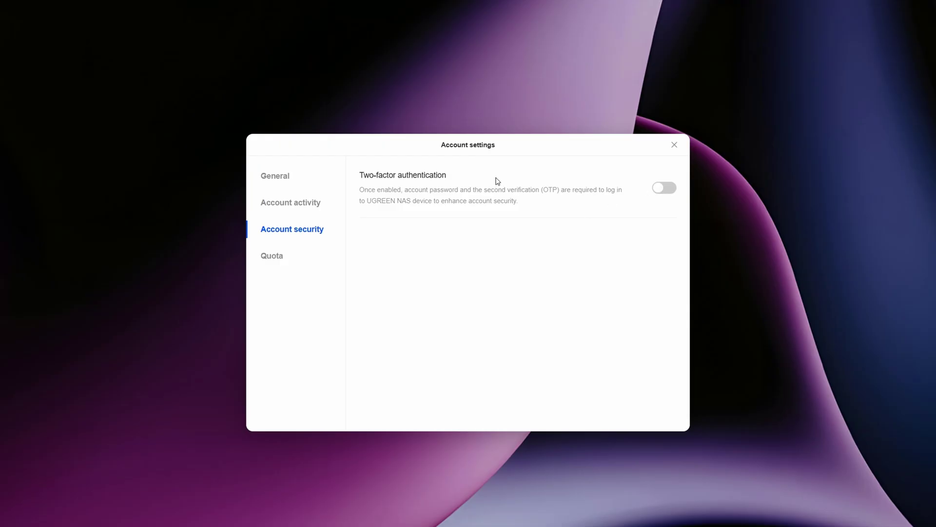
{"action": "left_click", "coordinate": [675, 145]}
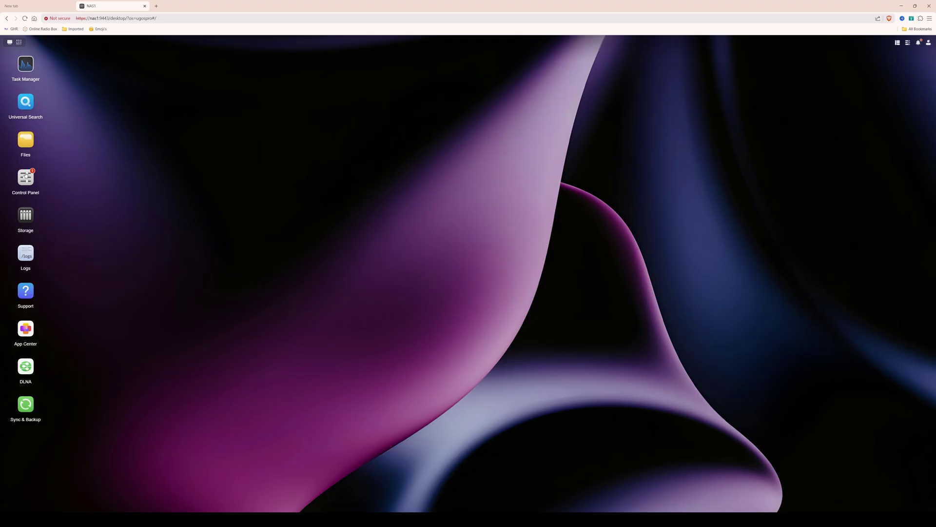
{"action": "left_click", "coordinate": [26, 177]}
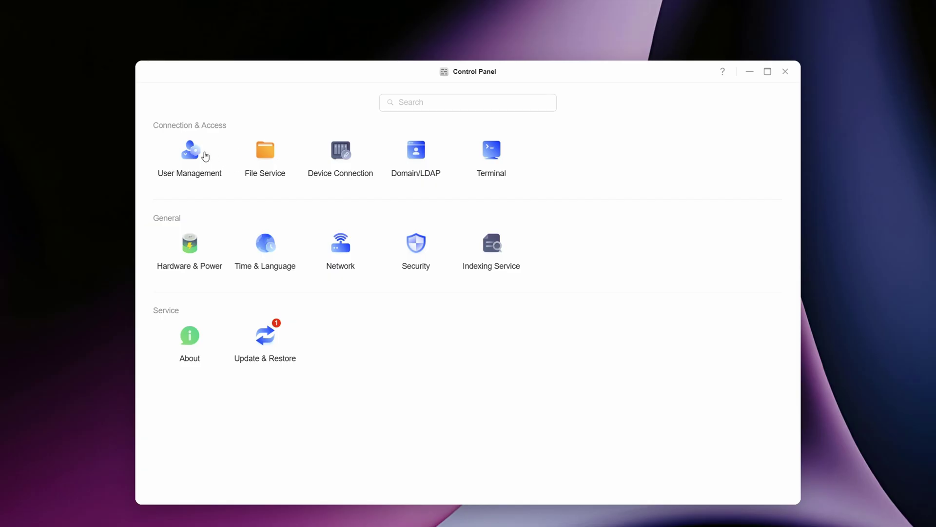
Open User Management to list the administrator account and the general users Scanner and Share
{"action": "left_click", "coordinate": [190, 152]}
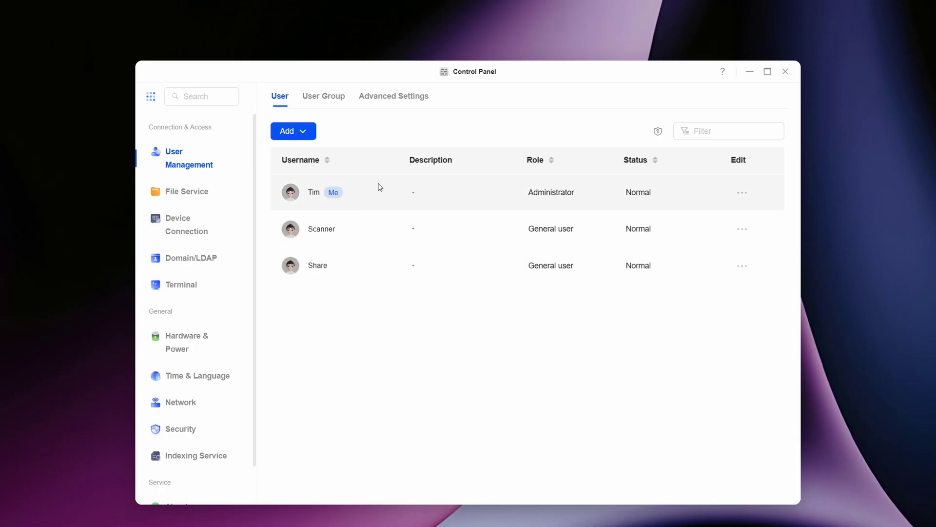
Start creating a new user and enter the user name Remote
{"action": "left_click", "coordinate": [296, 130]}
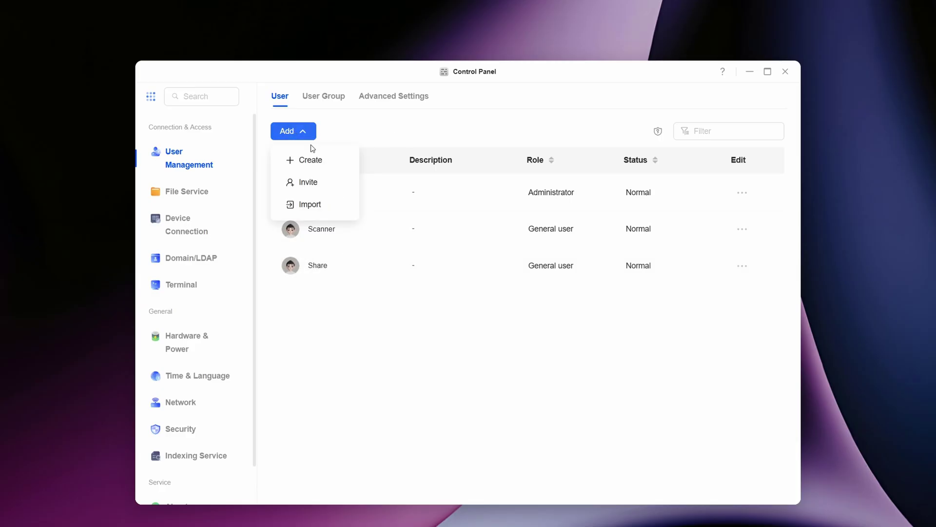
{"action": "left_click", "coordinate": [313, 161]}
{"action": "left_click", "coordinate": [505, 178]}
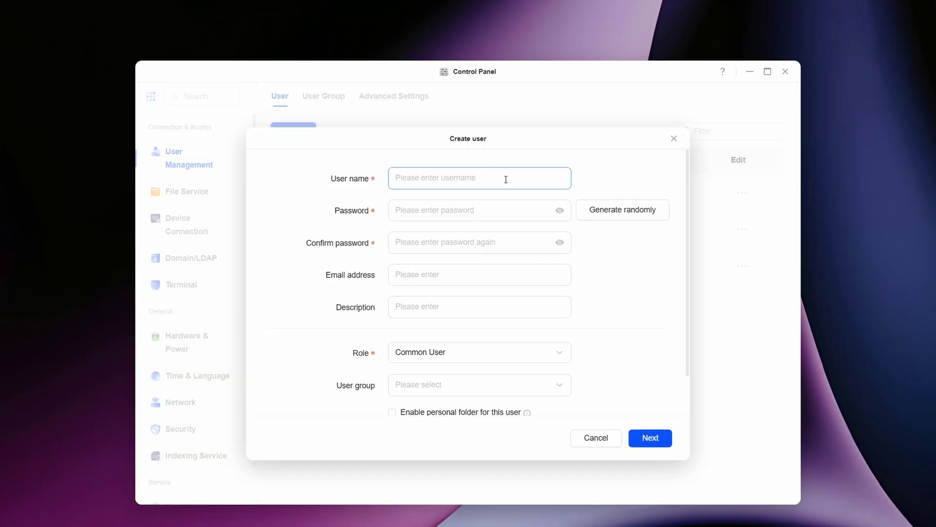
{"action": "type", "text": "Remote"}
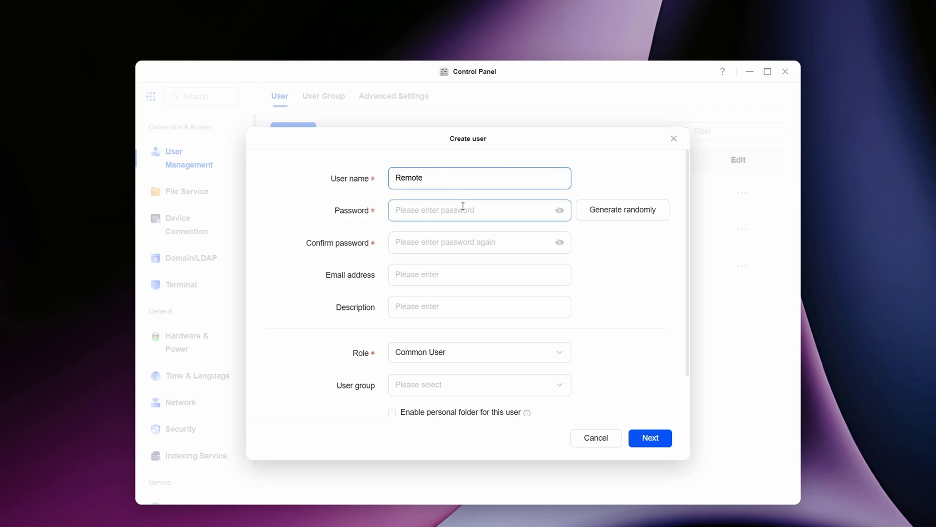
Enter and confirm a strong password, then open the role list to set Common User
{"action": "left_click", "coordinate": [478, 209]}
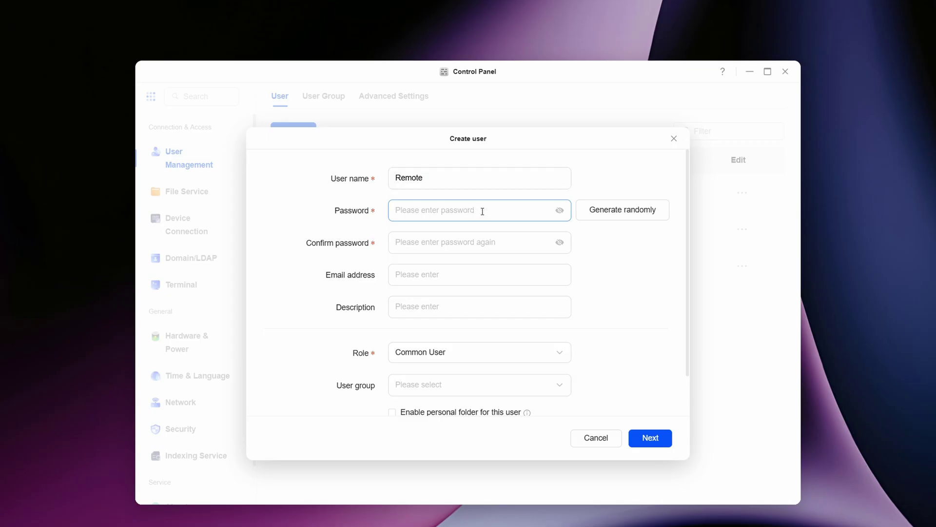
{"action": "type", "text": "************"}
{"action": "key", "text": "Tab"}
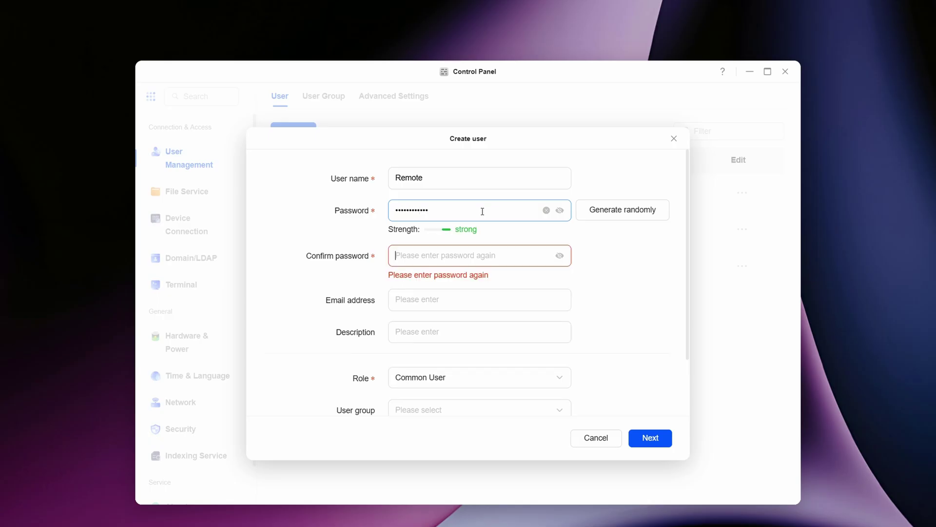
{"action": "type", "text": "************"}
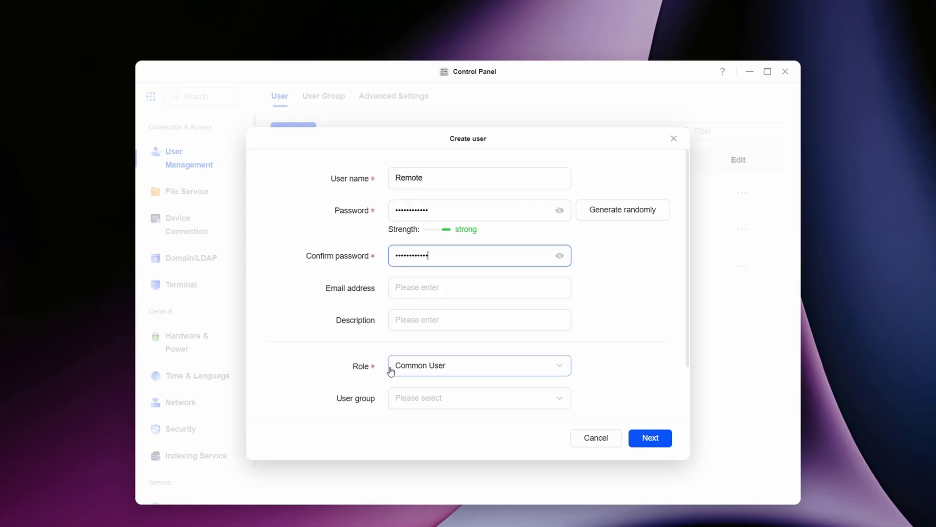
{"action": "left_click", "coordinate": [473, 368]}
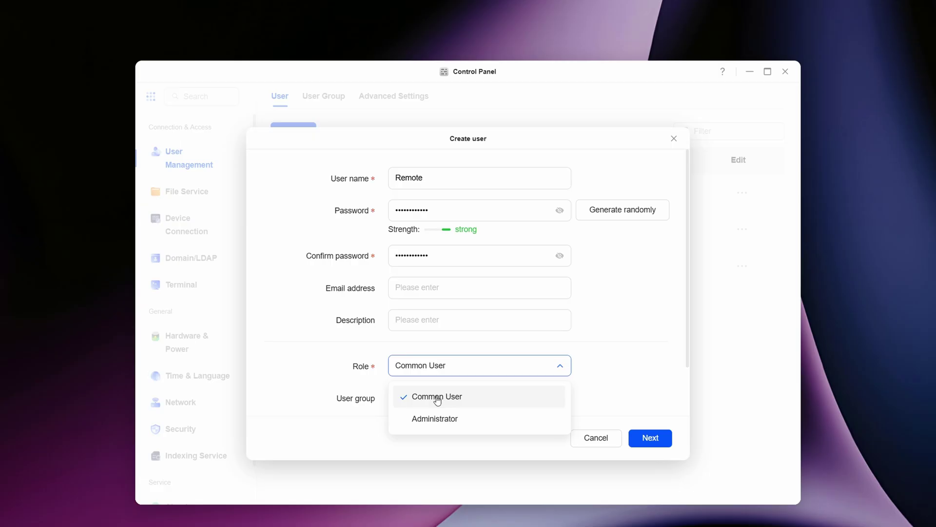
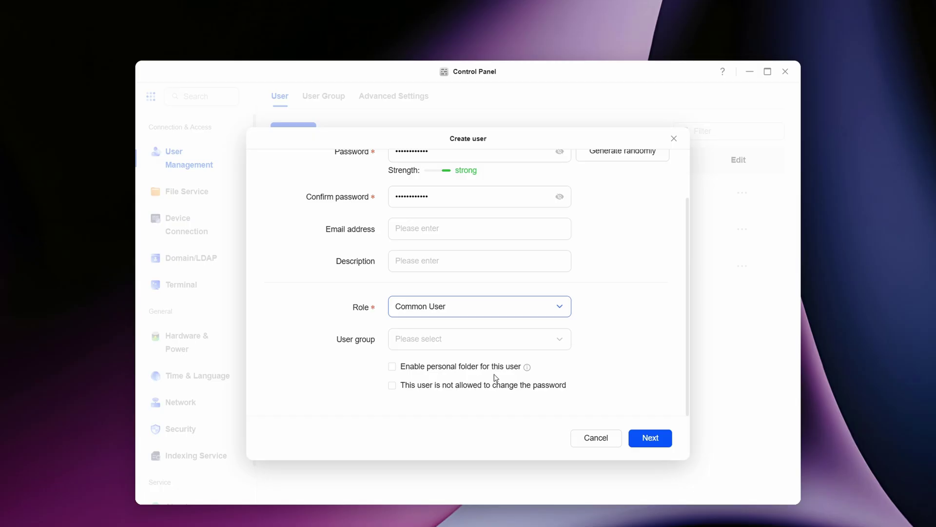
Grant the new user Read/Write on the Music folder only, leaving other folders denied, and finish
{"action": "left_click", "coordinate": [650, 437]}
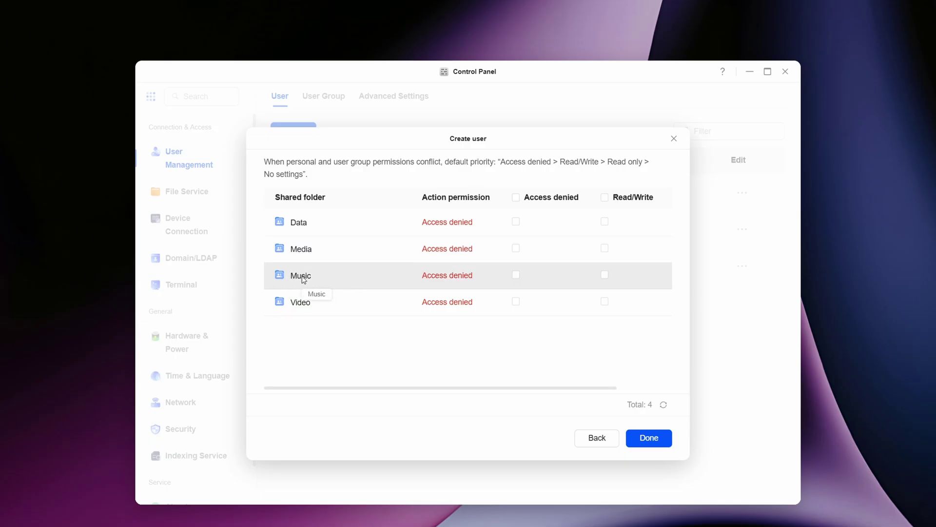
{"action": "left_click", "coordinate": [604, 276]}
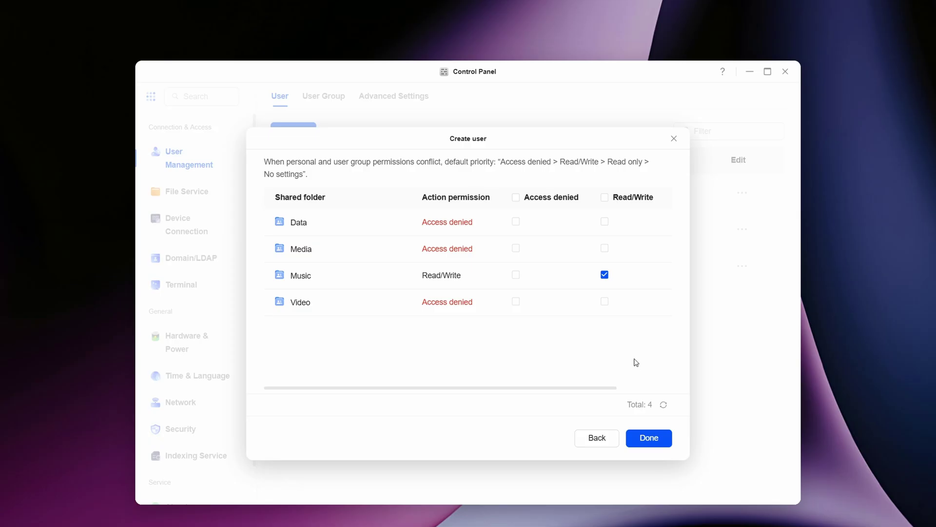
{"action": "left_click", "coordinate": [657, 441]}
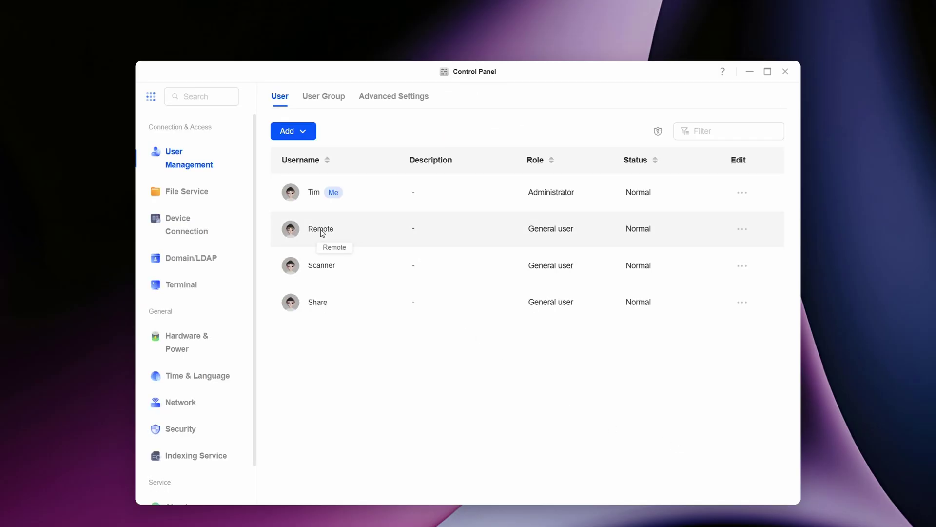
Close the Control Panel, then log out from the account menu and confirm
{"action": "left_click", "coordinate": [785, 72]}
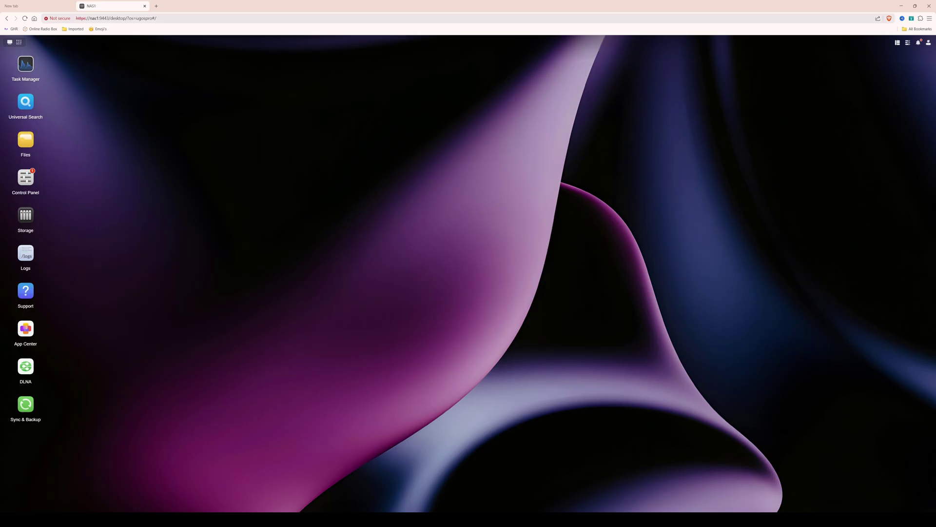
{"action": "left_click", "coordinate": [928, 42]}
{"action": "left_click", "coordinate": [888, 128]}
{"action": "left_click", "coordinate": [516, 286]}
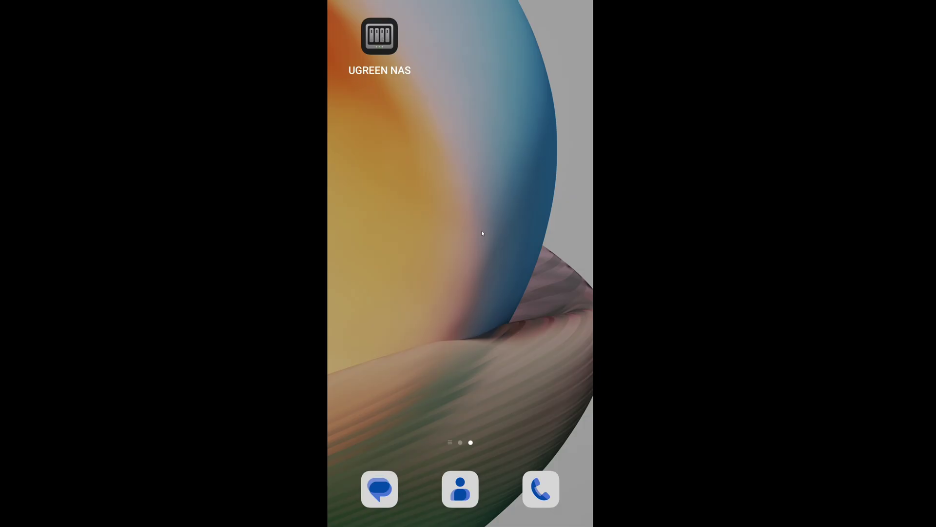
Launch the UGREEN NAS app, switching Wi-Fi off and mobile data on in quick settings
{"action": "left_click", "coordinate": [381, 37]}
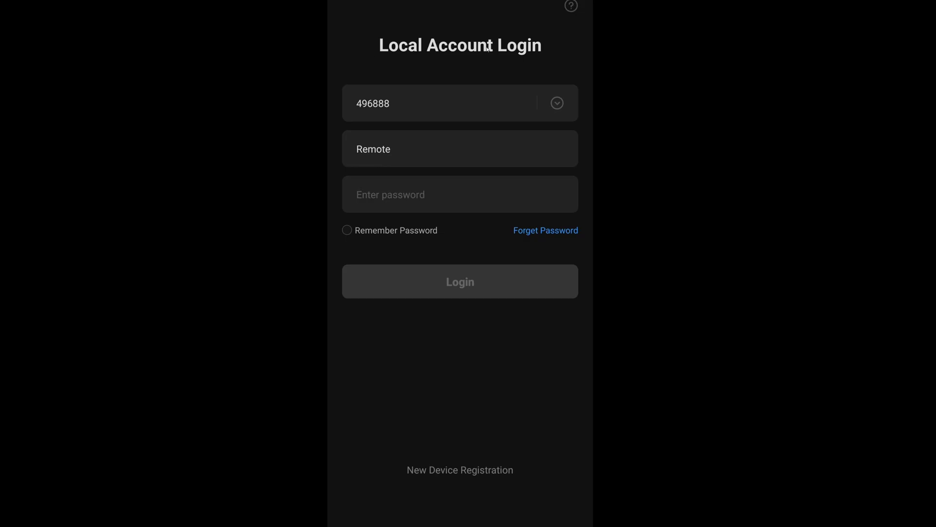
{"action": "left_click_drag", "start_coordinate": [485, 3], "coordinate": [486, 74]}
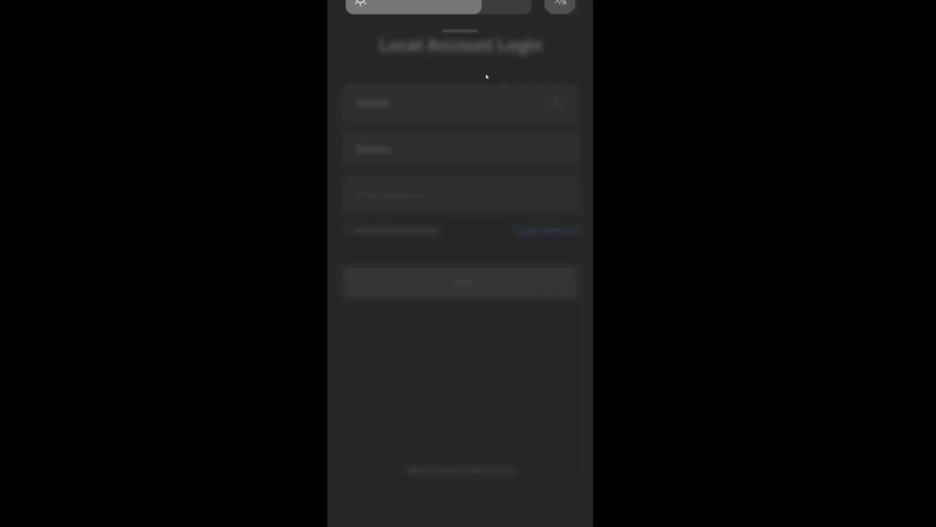
{"action": "left_click_drag", "start_coordinate": [488, 2], "coordinate": [497, 173]}
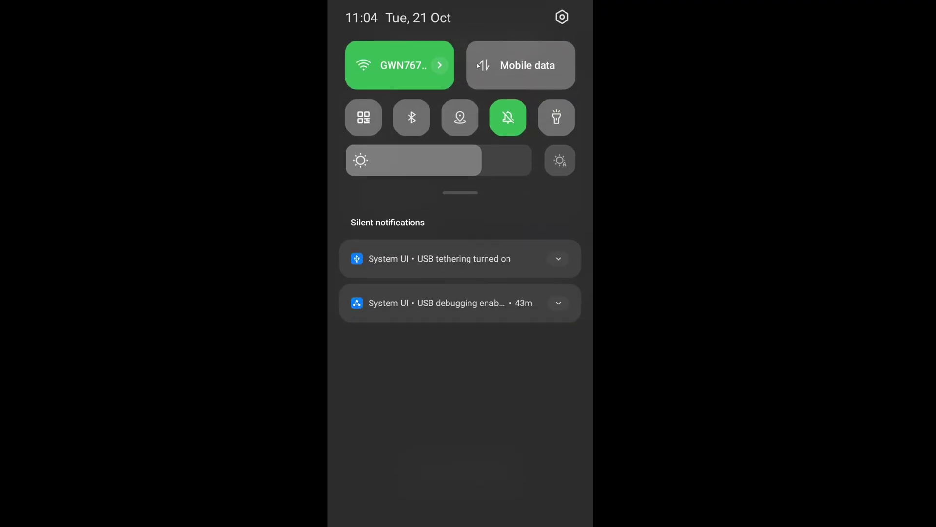
{"action": "left_click", "coordinate": [406, 59]}
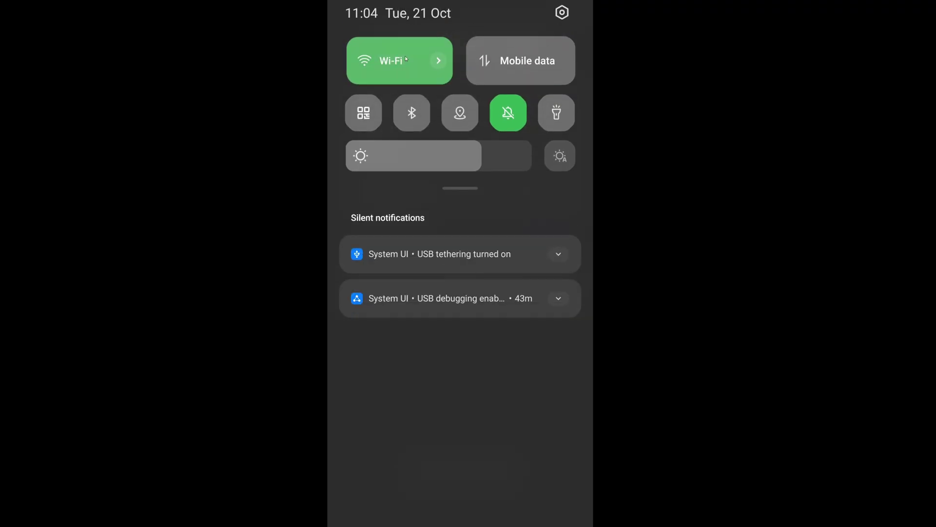
{"action": "left_click", "coordinate": [529, 63]}
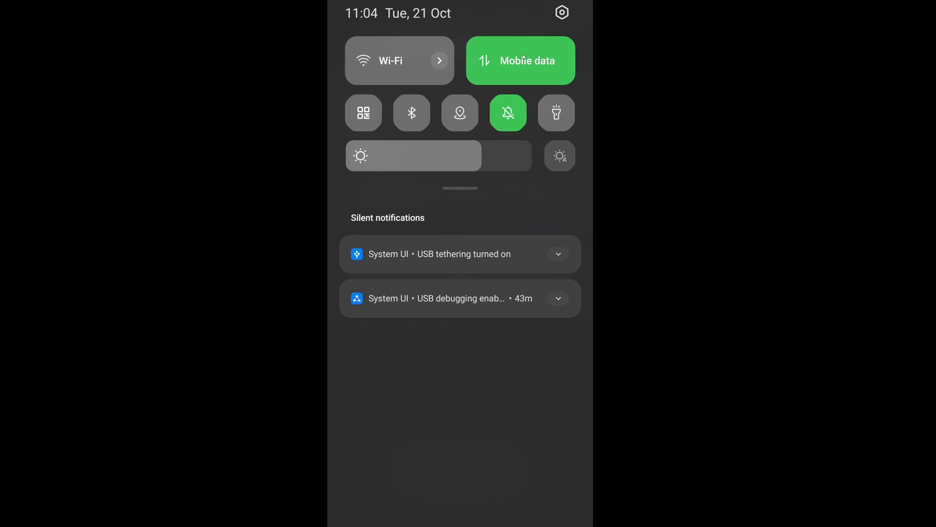
{"action": "left_click_drag", "start_coordinate": [489, 371], "coordinate": [477, 48]}
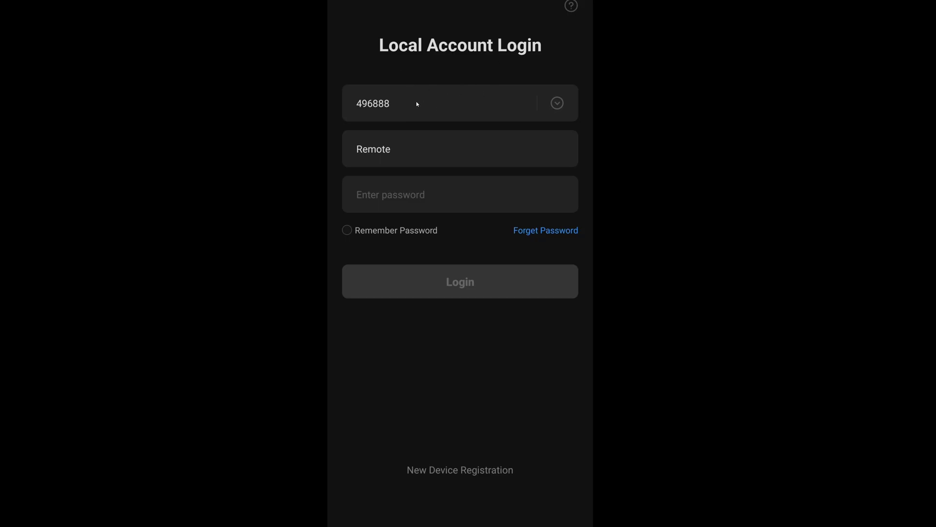
Clear the Device Address field and enter the NAS device ID
{"action": "left_click", "coordinate": [393, 105]}
{"action": "left_click", "coordinate": [391, 105]}
{"action": "left_click_drag", "start_coordinate": [391, 105], "coordinate": [354, 105]}
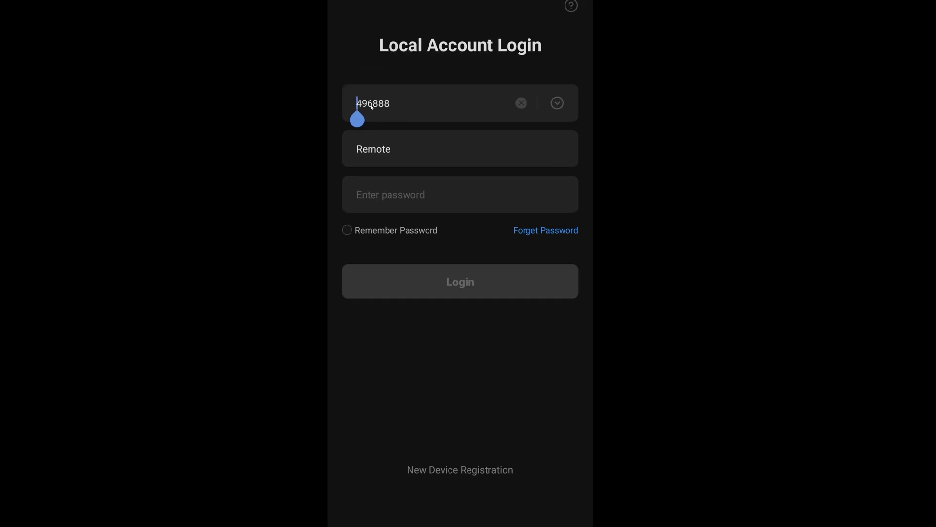
{"action": "left_click", "coordinate": [410, 104]}
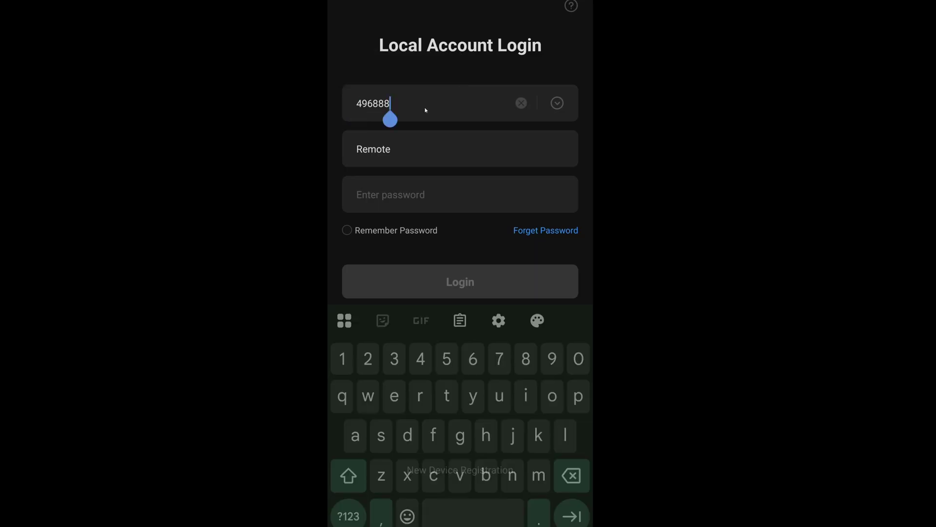
{"action": "left_click", "coordinate": [412, 98]}
{"action": "left_click", "coordinate": [398, 51]}
{"action": "left_click_drag", "start_coordinate": [397, 49], "coordinate": [354, 50]}
{"action": "type", "text": "asdflkjasdf"}
{"action": "key", "text": "Delete"}
{"action": "key", "text": "Delete"}
{"action": "key", "text": "Delete"}
{"action": "key", "text": "Delete"}
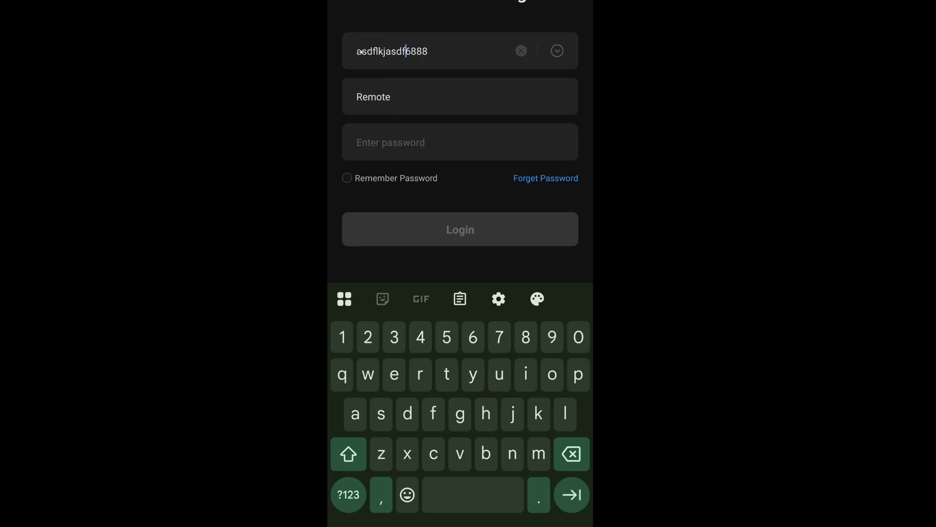
{"action": "key", "text": "Delete"}
{"action": "key", "text": "Delete"}
{"action": "key", "text": "BackSpace"}
{"action": "key", "text": "BackSpace"}
{"action": "key", "text": "BackSpace"}
{"action": "key", "text": "BackSpace"}
{"action": "key", "text": "BackSpace"}
{"action": "key", "text": "BackSpace"}
{"action": "key", "text": "BackSpace"}
{"action": "key", "text": "BackSpace"}
{"action": "key", "text": "BackSpace"}
{"action": "key", "text": "BackSpace"}
{"action": "key", "text": "BackSpace"}
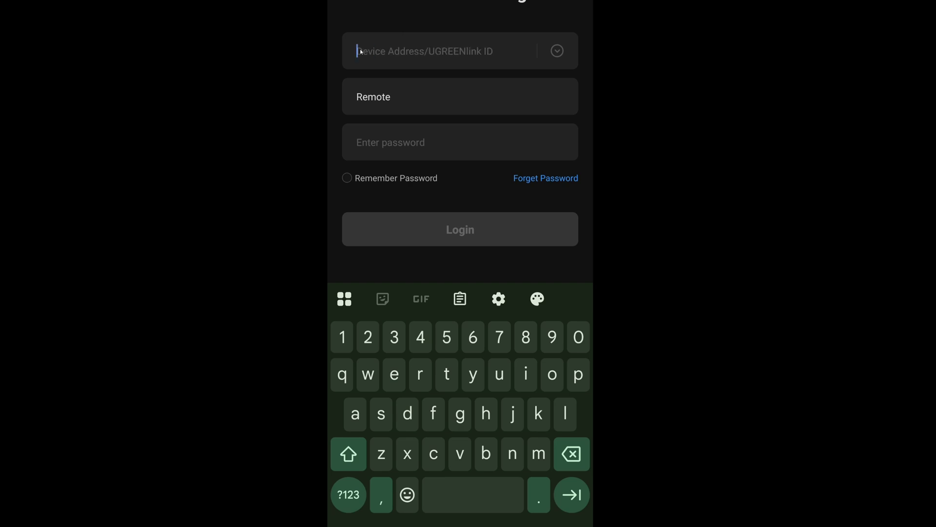
{"action": "type", "text": "49"}
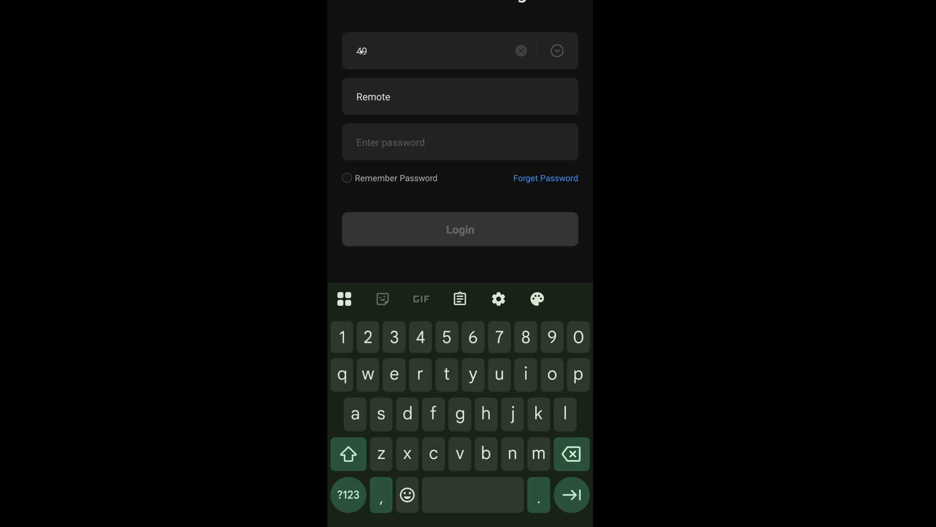
{"action": "type", "text": "6888"}
Keep the new username and paste the new user's password into the password field
{"action": "left_click", "coordinate": [415, 98]}
{"action": "left_click", "coordinate": [429, 145]}
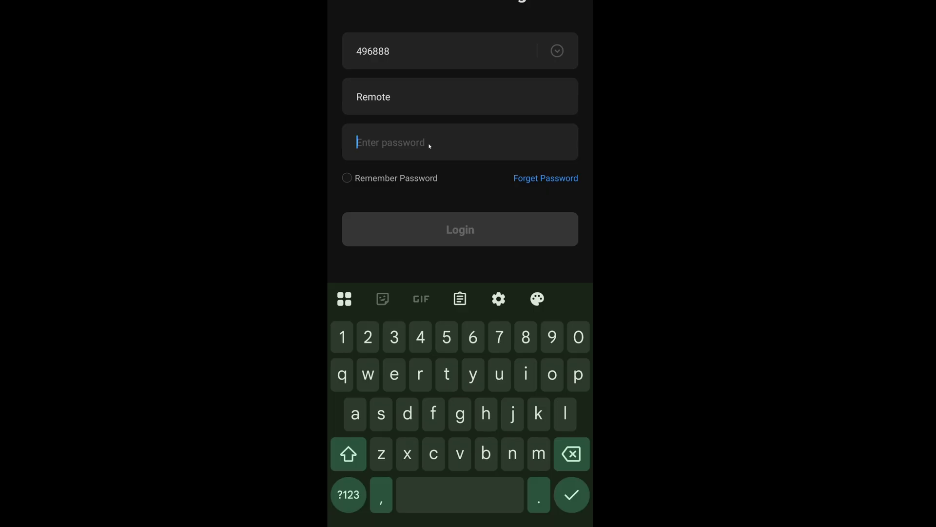
{"action": "key", "text": "shift"}
{"action": "key", "text": "ctrl+v"}
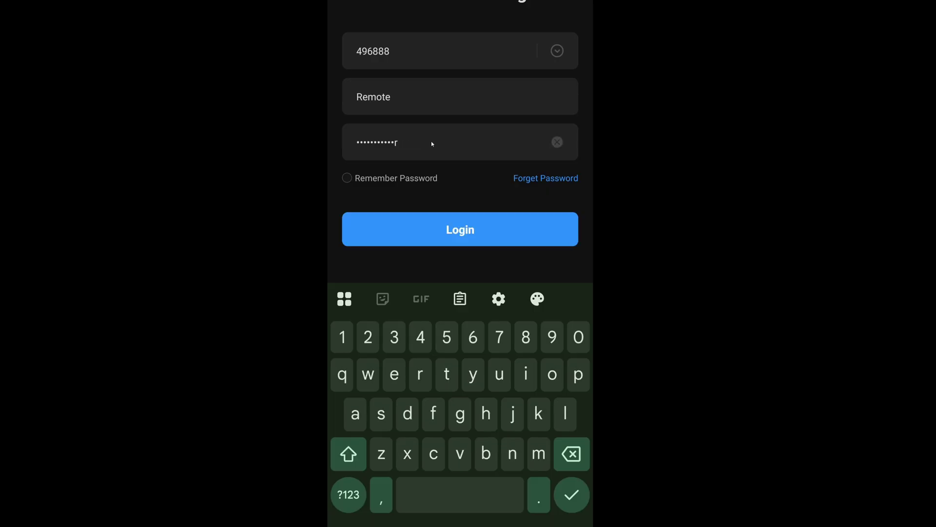
Log in, open Files and the Music folder, then return to see Music as the only shared folder
{"action": "left_click", "coordinate": [462, 232]}
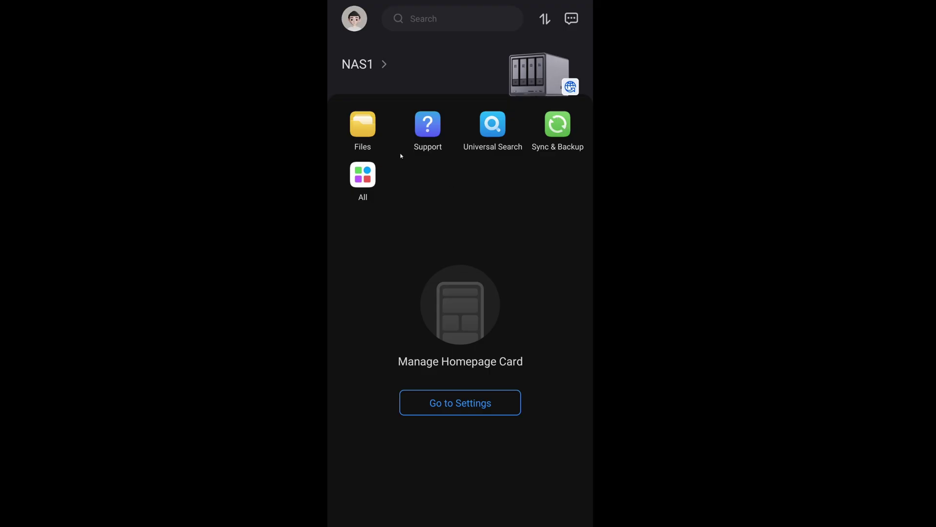
{"action": "left_click", "coordinate": [367, 124]}
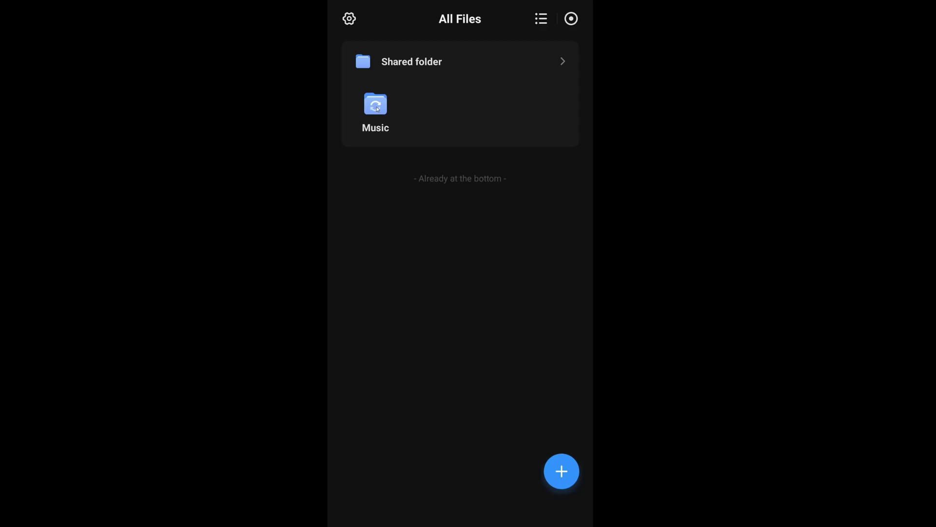
{"action": "left_click", "coordinate": [377, 109]}
{"action": "scroll", "coordinate": [490, 280], "scroll_direction": "down", "scroll_amount": 15}
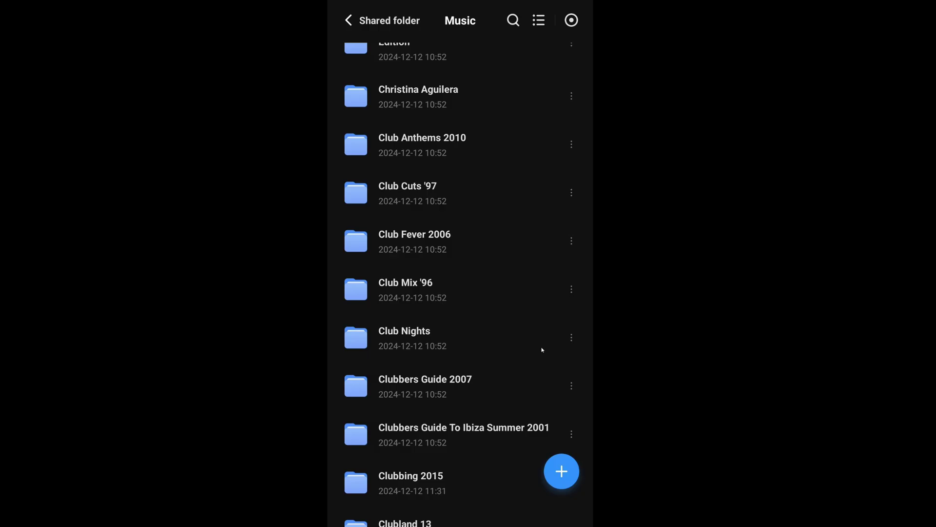
{"action": "key", "text": "Escape"}
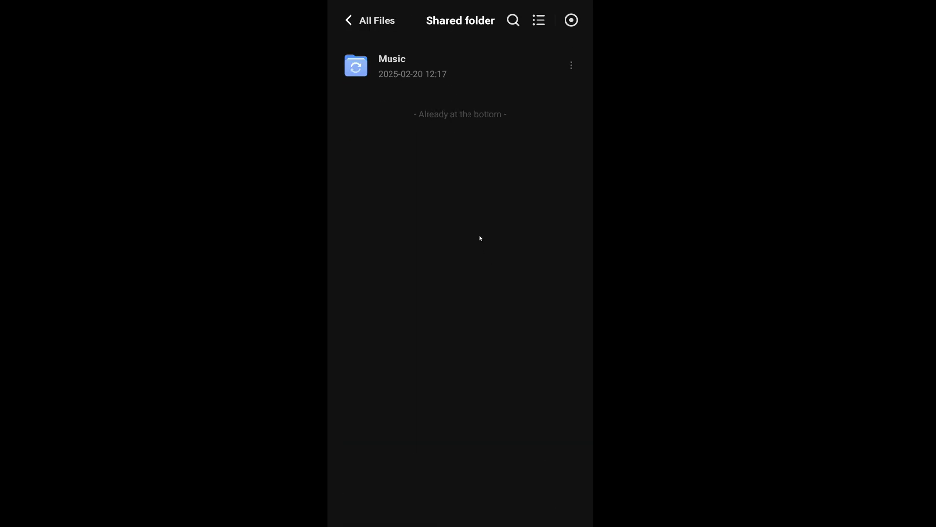